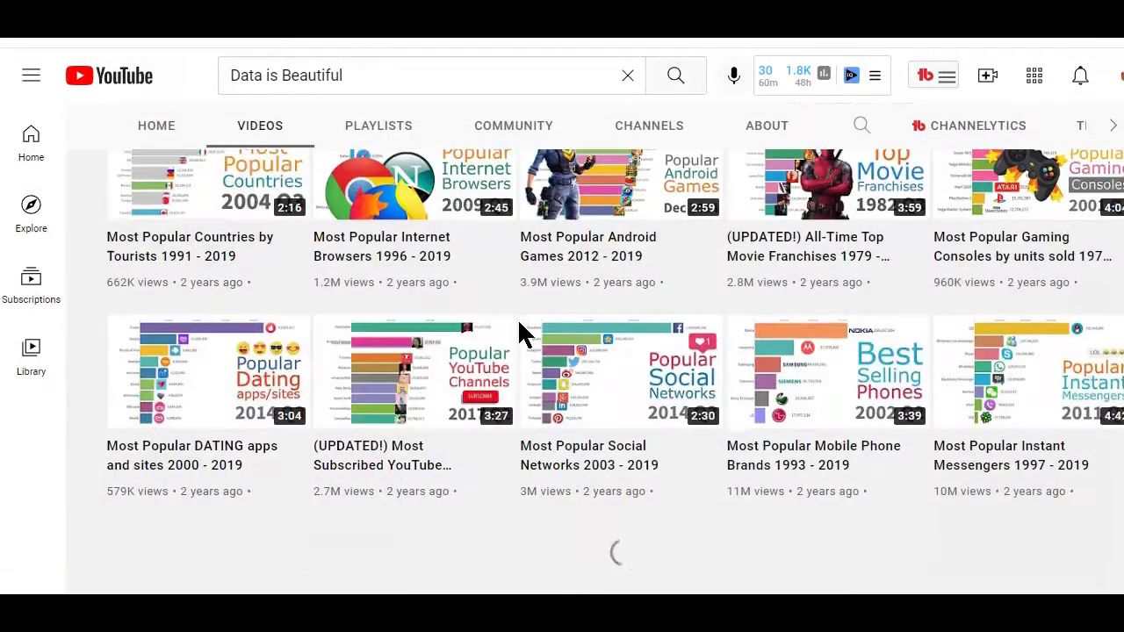
# Look through the uploaded videos of the Data Is Beautiful channel, down to the oldest uploads and back to the channel header.
pyautogui.scroll(-10, 519, 322)
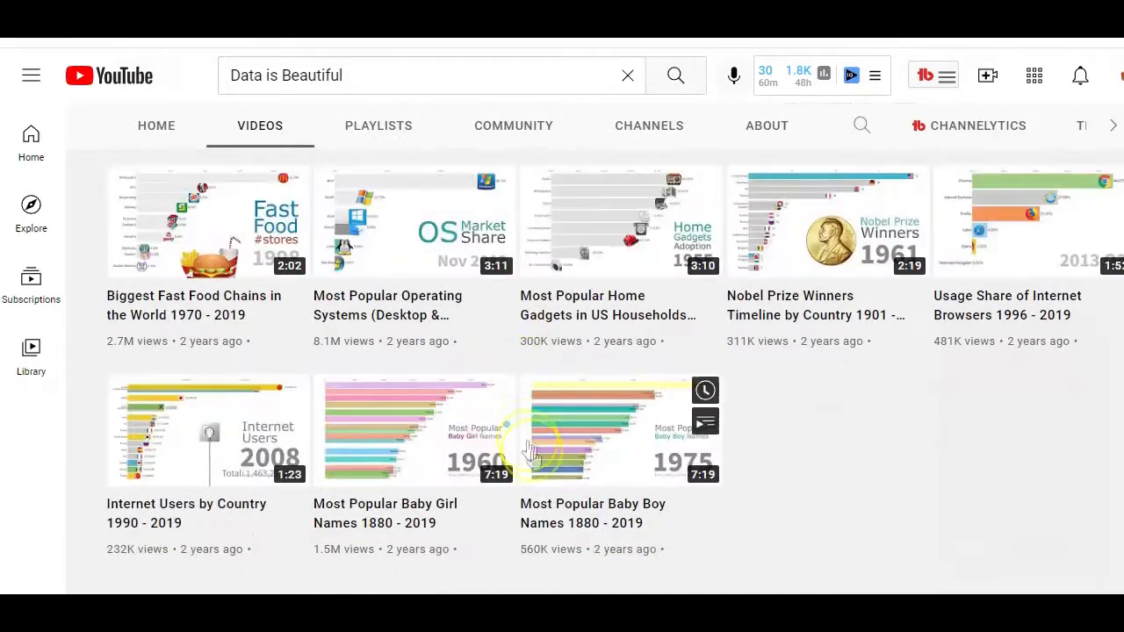
pyautogui.click(612, 446)
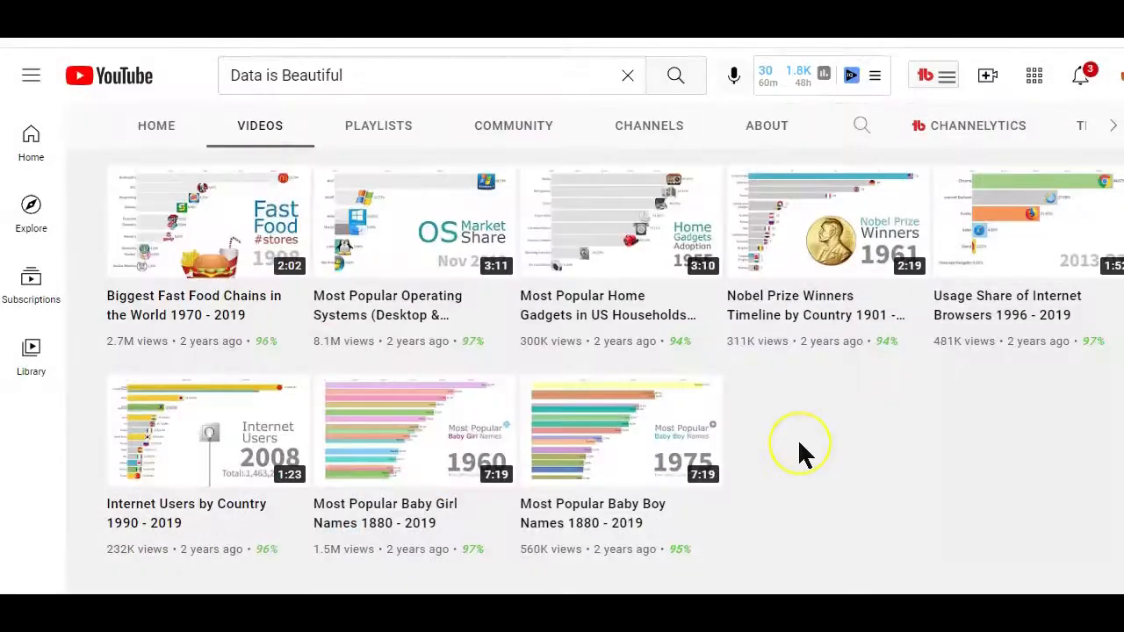
pyautogui.scroll(6, 799, 452)
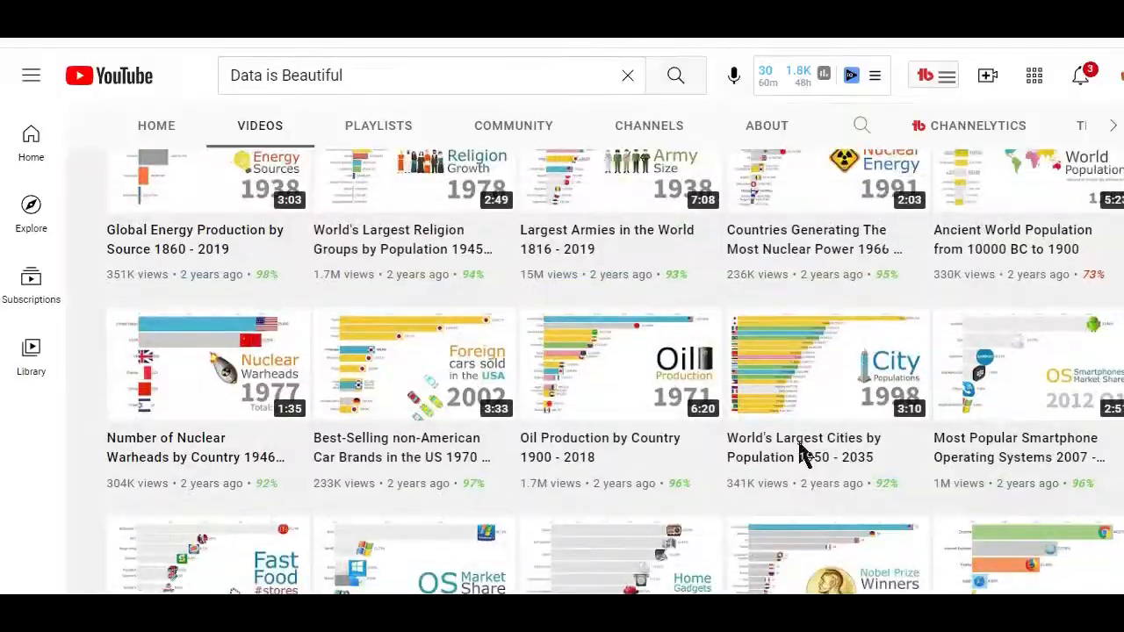
pyautogui.scroll(6, 799, 452)
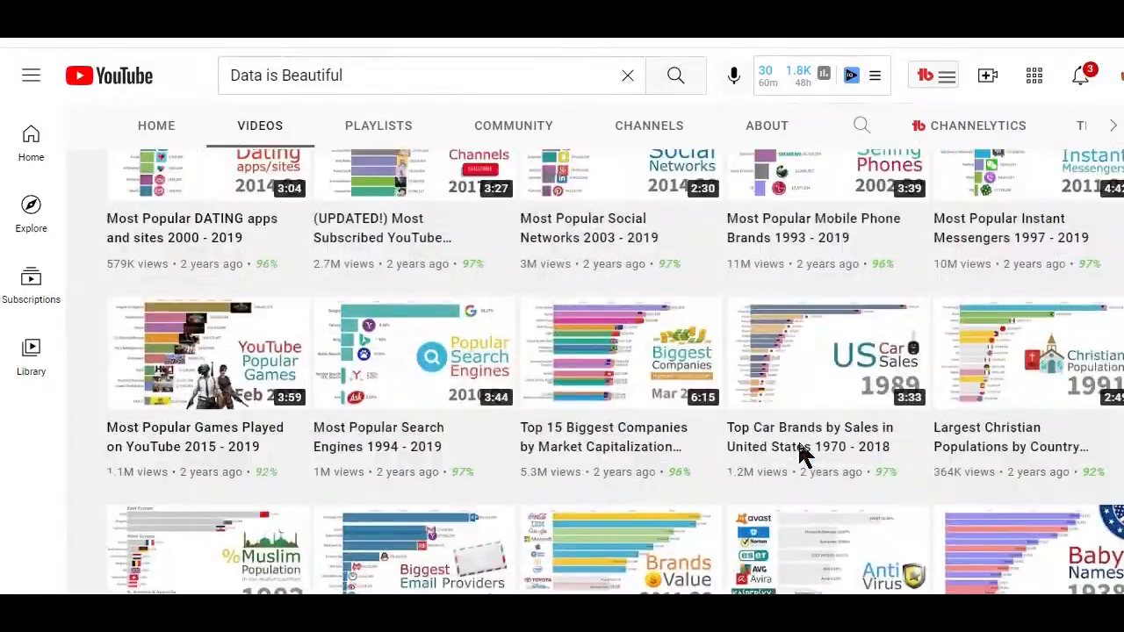
pyautogui.scroll(5, 801, 452)
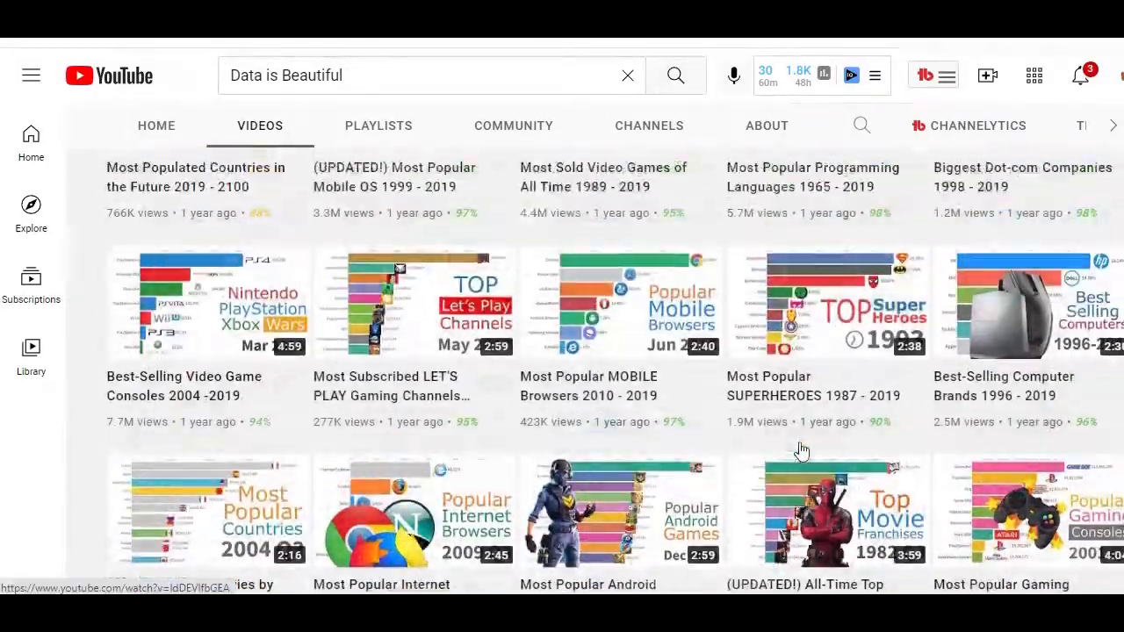
pyautogui.scroll(8, 800, 451)
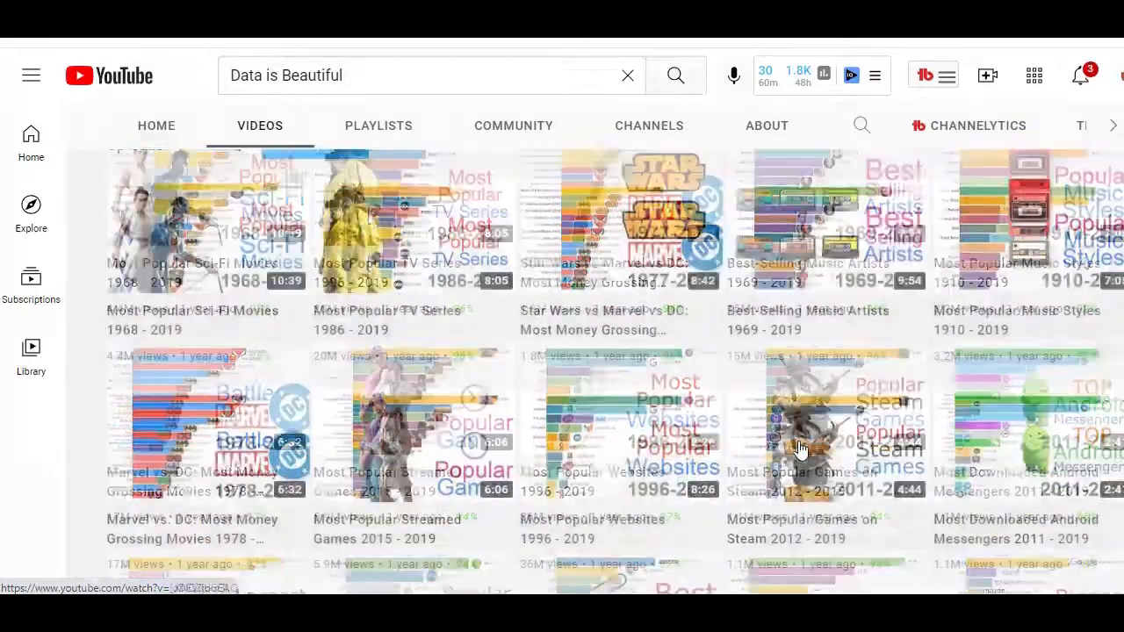
pyautogui.scroll(3, 799, 450)
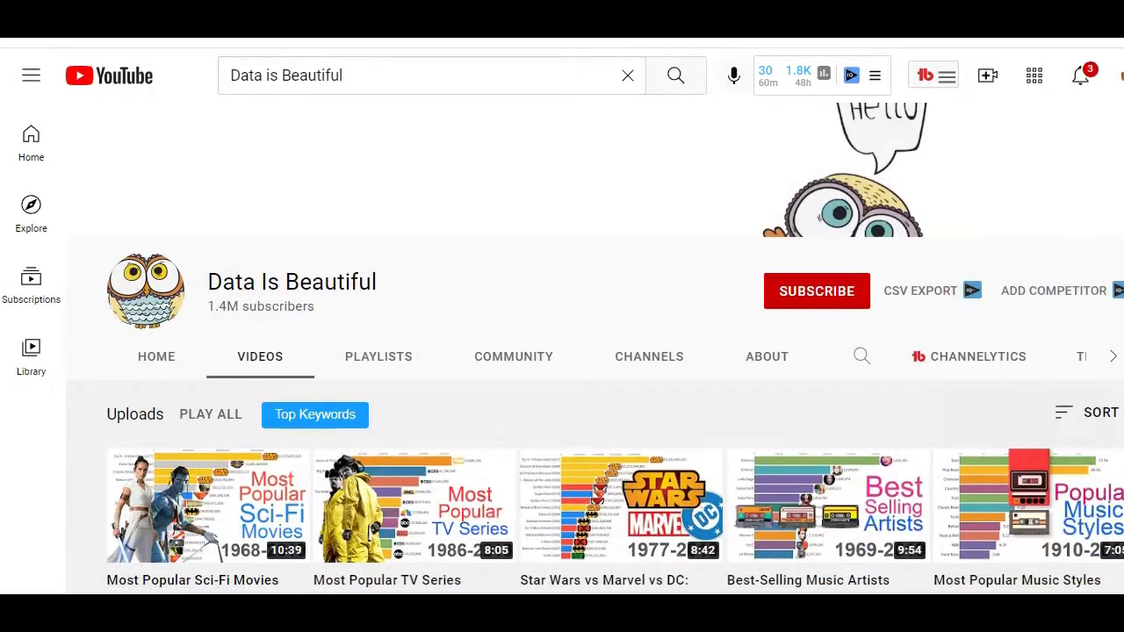
# Switch to the Social Blade page for Data Is Beautiful and examine its channel statistics and estimated earnings.
pyautogui.click(255, 26)
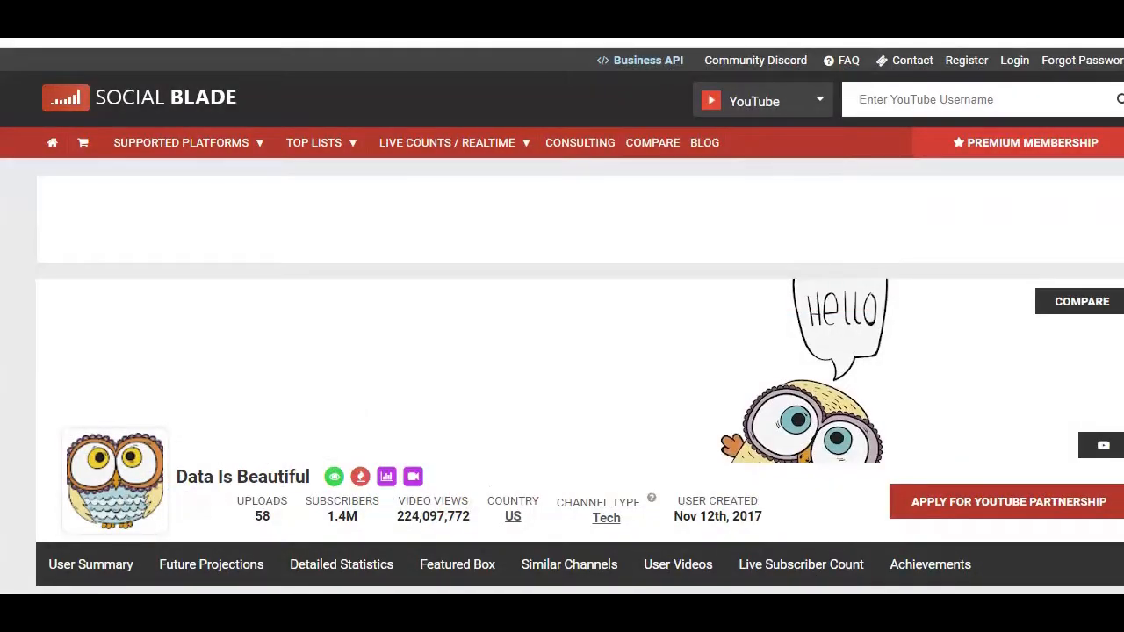
pyautogui.scroll(-3, 482, 278)
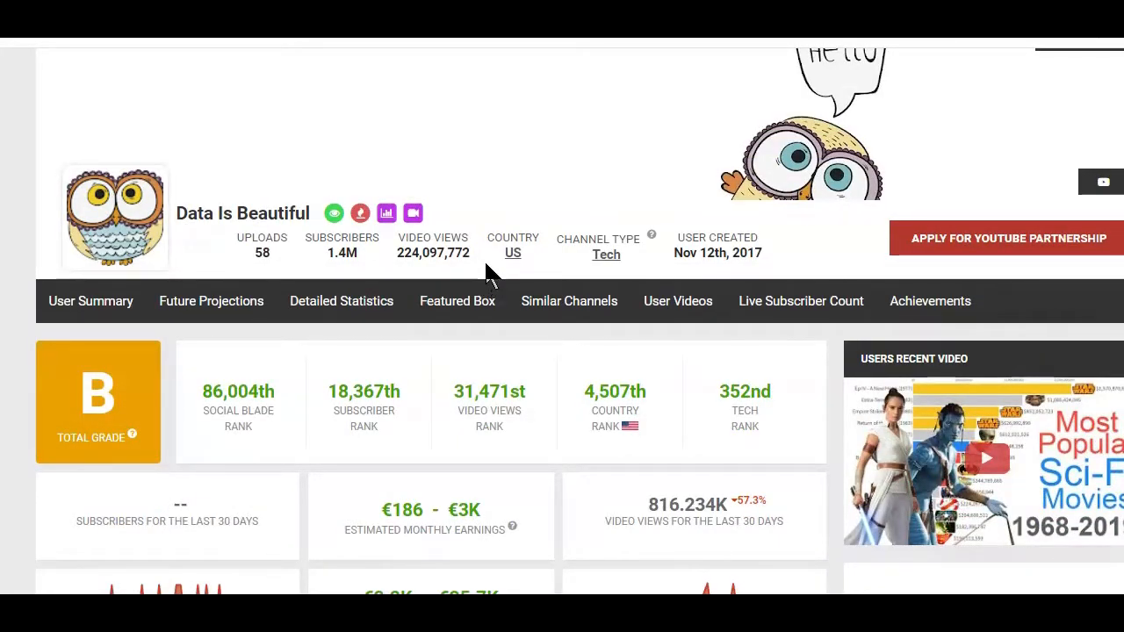
pyautogui.scroll(-2, 488, 273)
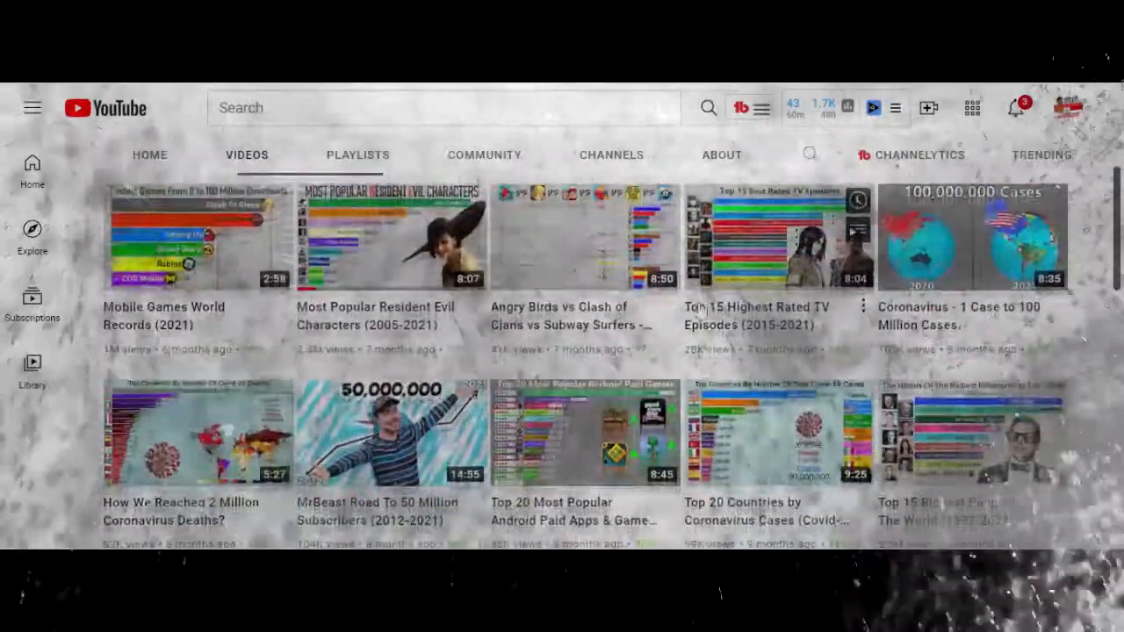
# Browse the RankingMan channel's uploads on YouTube and the channel results for "racing bar graph channel".
pyautogui.scroll(-3, 700, 309)
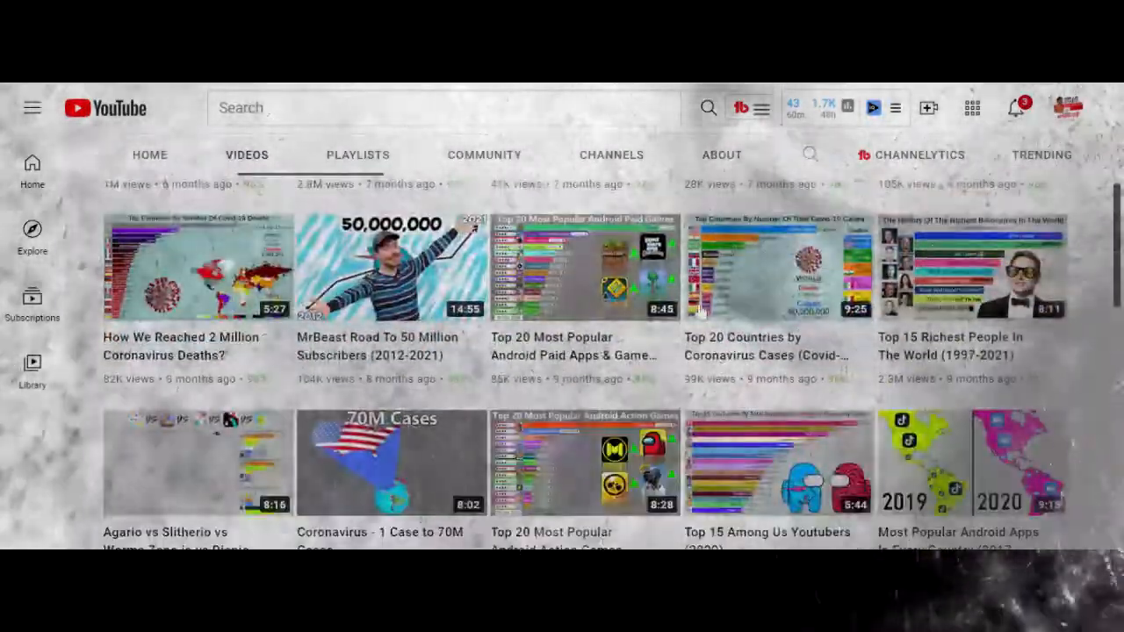
pyautogui.scroll(-2, 562, 352)
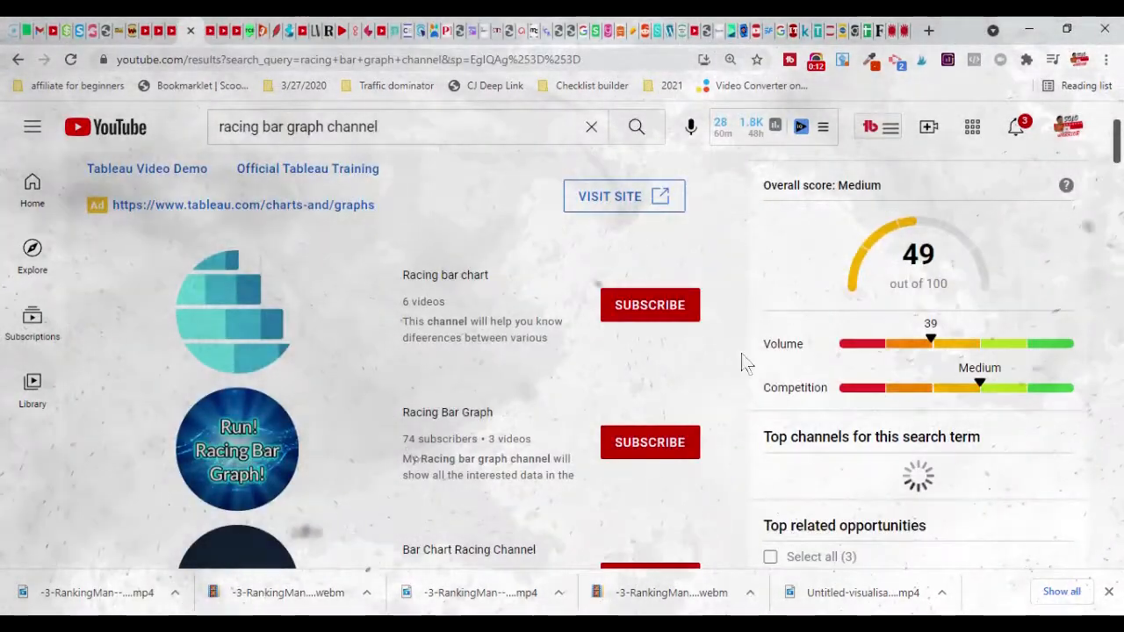
pyautogui.scroll(-3, 741, 362)
pyautogui.scroll(-12, 741, 362)
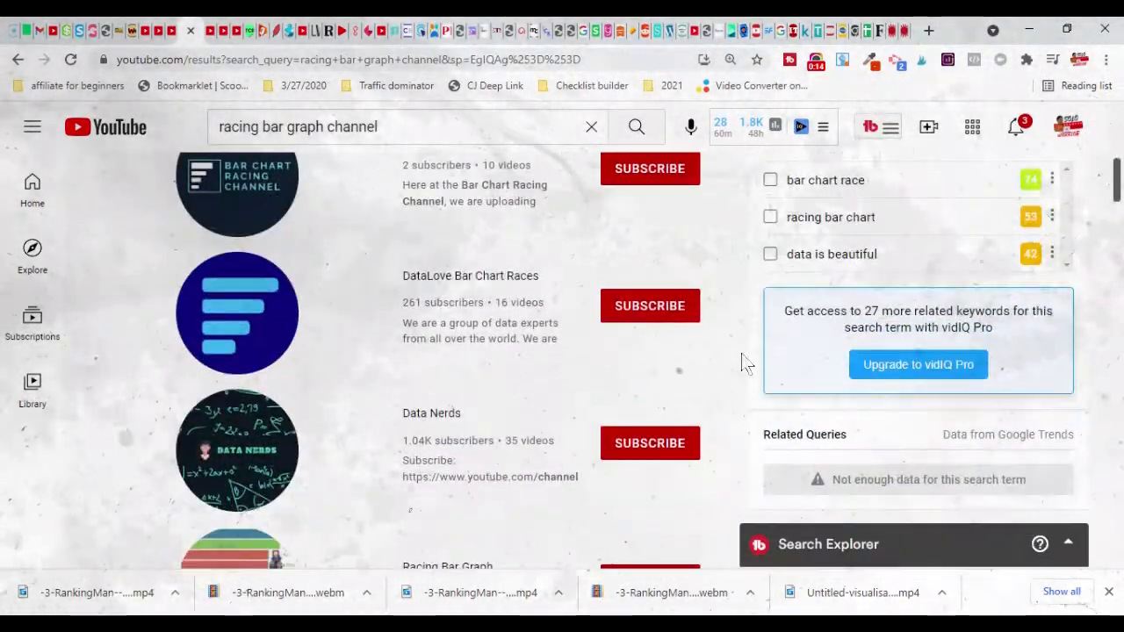
pyautogui.scroll(-20, 744, 357)
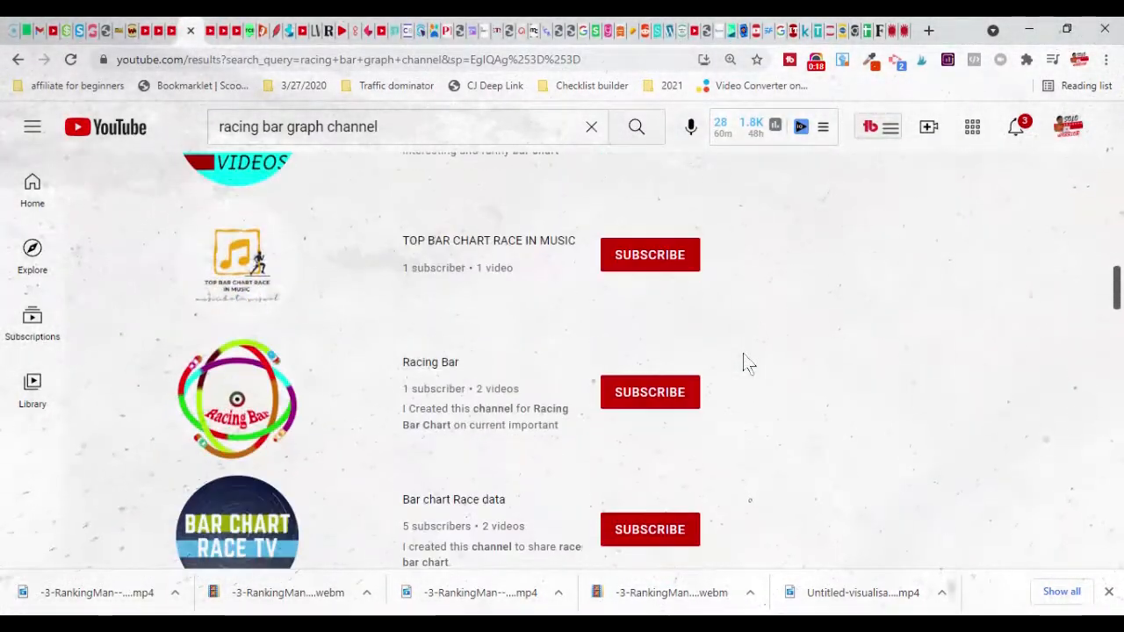
pyautogui.scroll(-15, 743, 360)
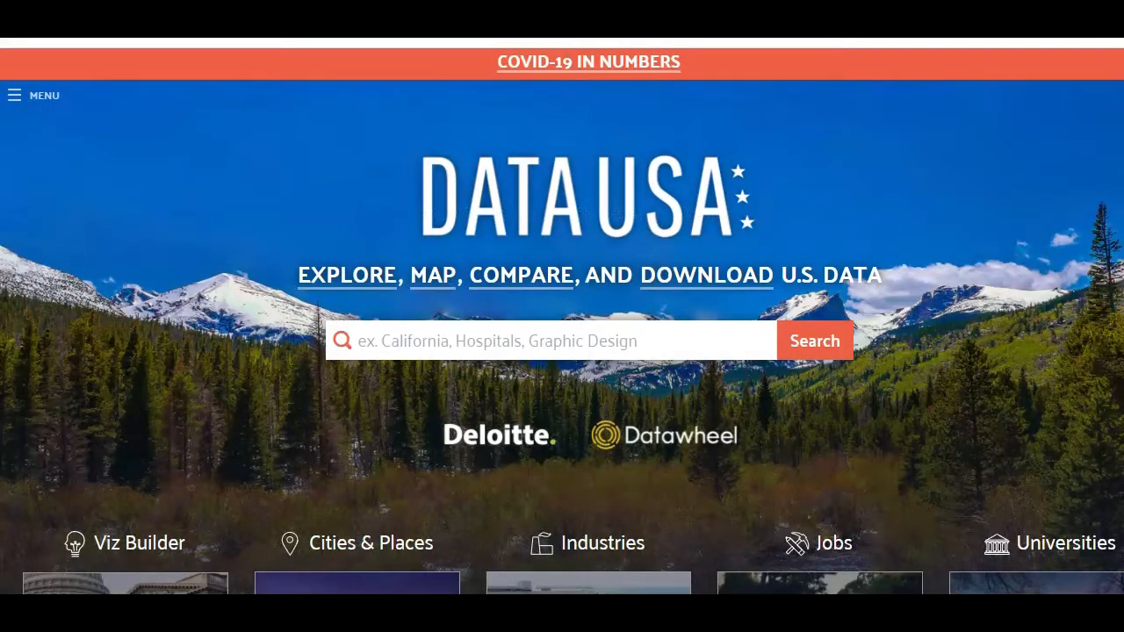
# Look over the data categories offered on the Data USA home page.
pyautogui.scroll(-10, 561, 351)
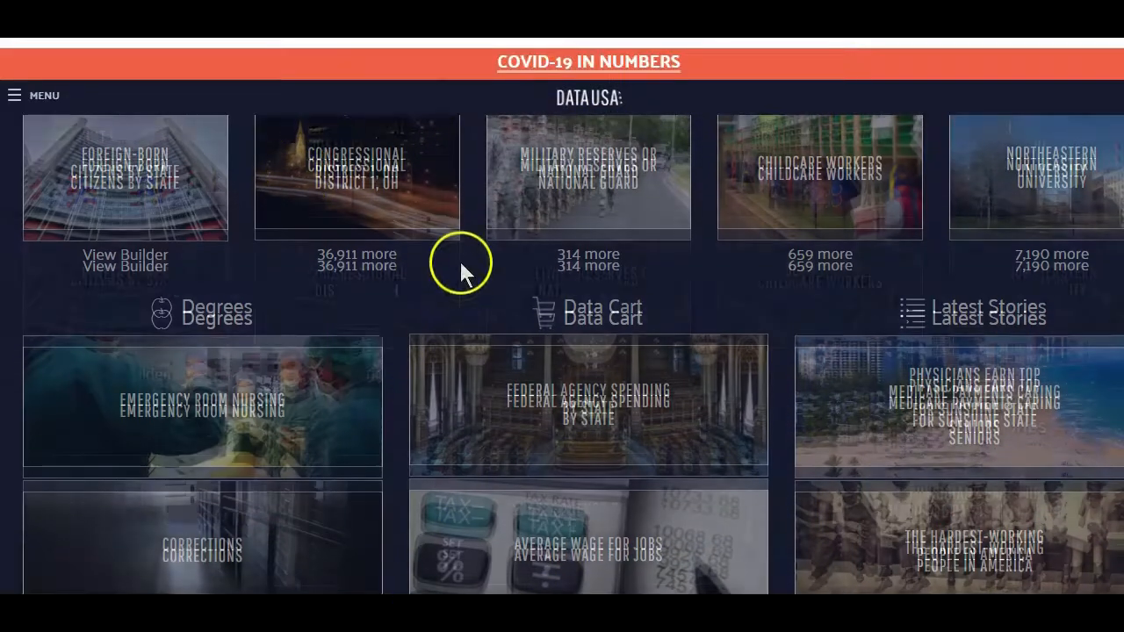
pyautogui.scroll(3, 460, 261)
pyautogui.scroll(5, 460, 260)
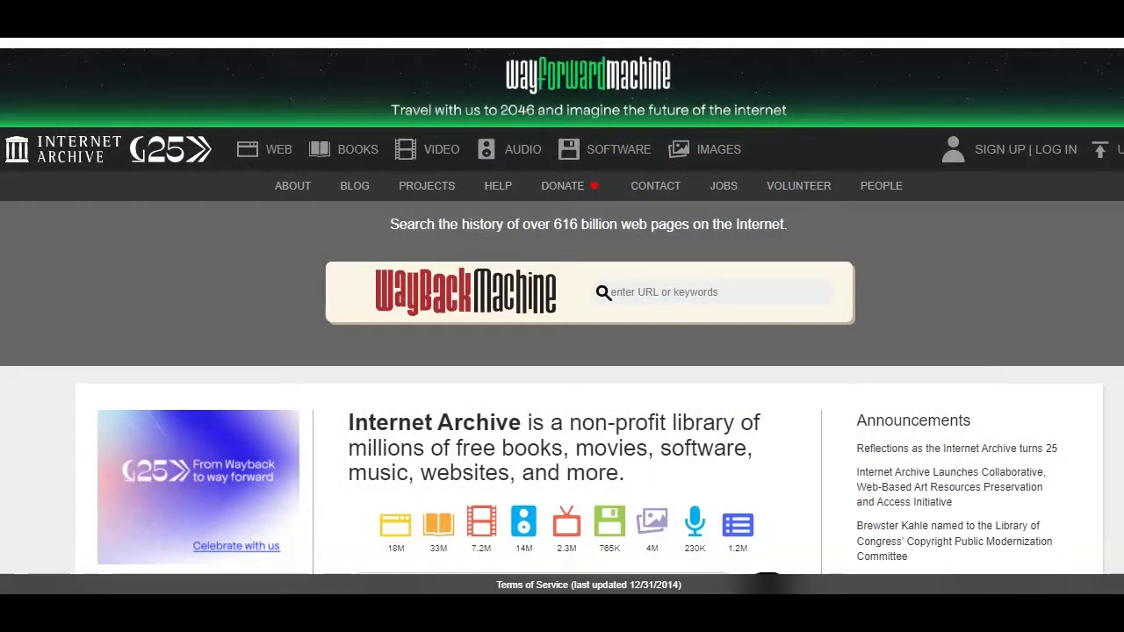
# Look through the collections listed on the Internet Archive home page.
pyautogui.scroll(-15, 562, 320)
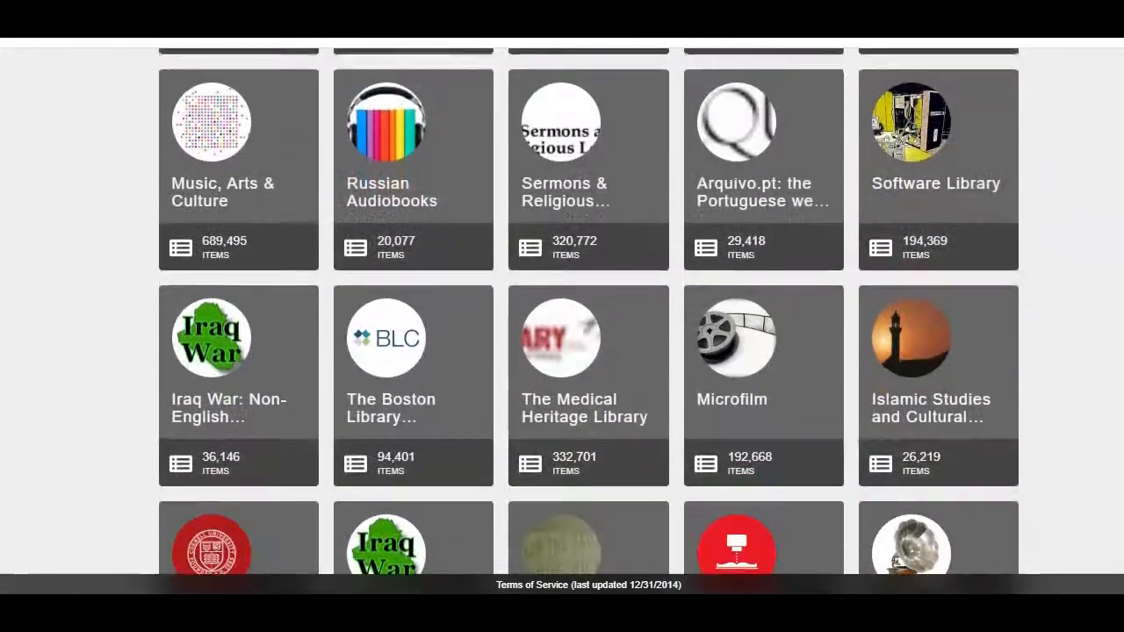
pyautogui.scroll(-6, 562, 321)
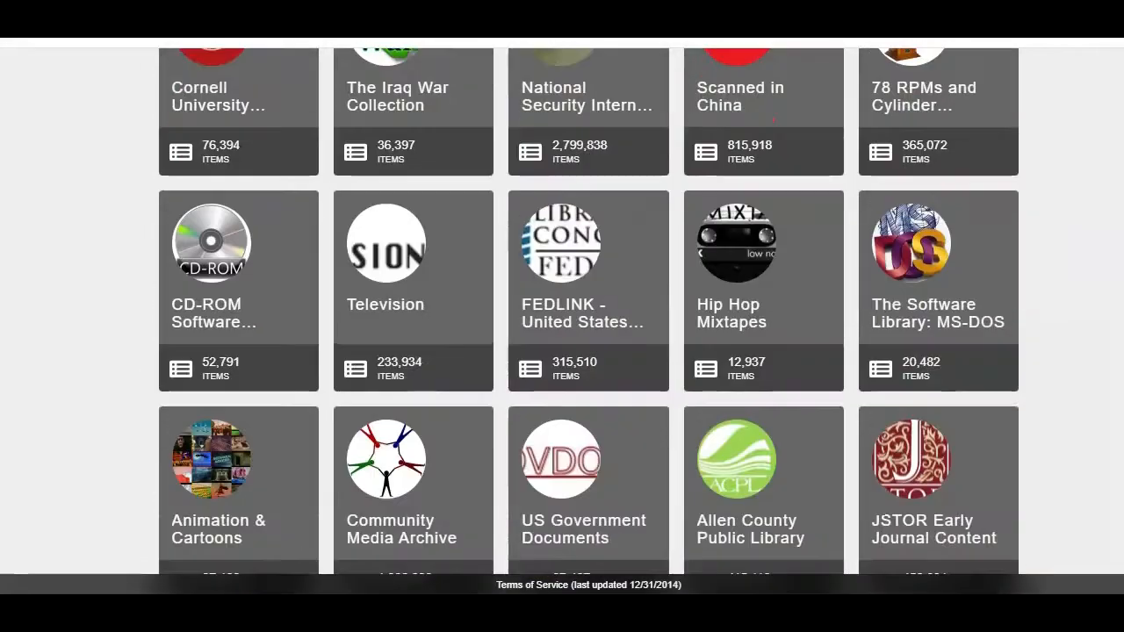
pyautogui.scroll(-12, 286, 439)
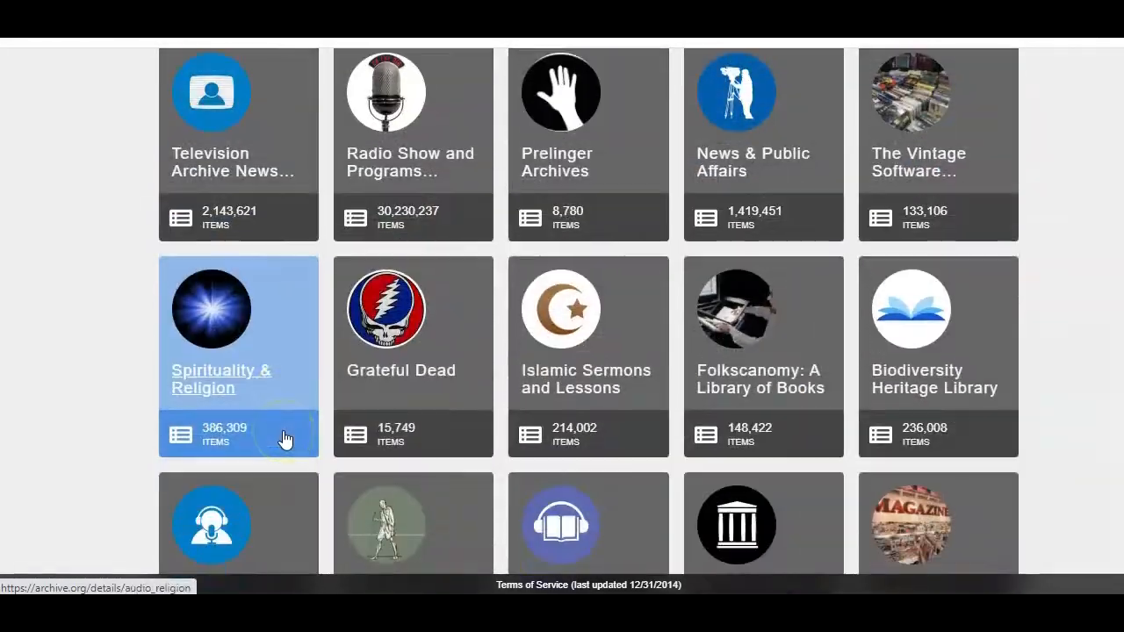
pyautogui.scroll(-5, 286, 439)
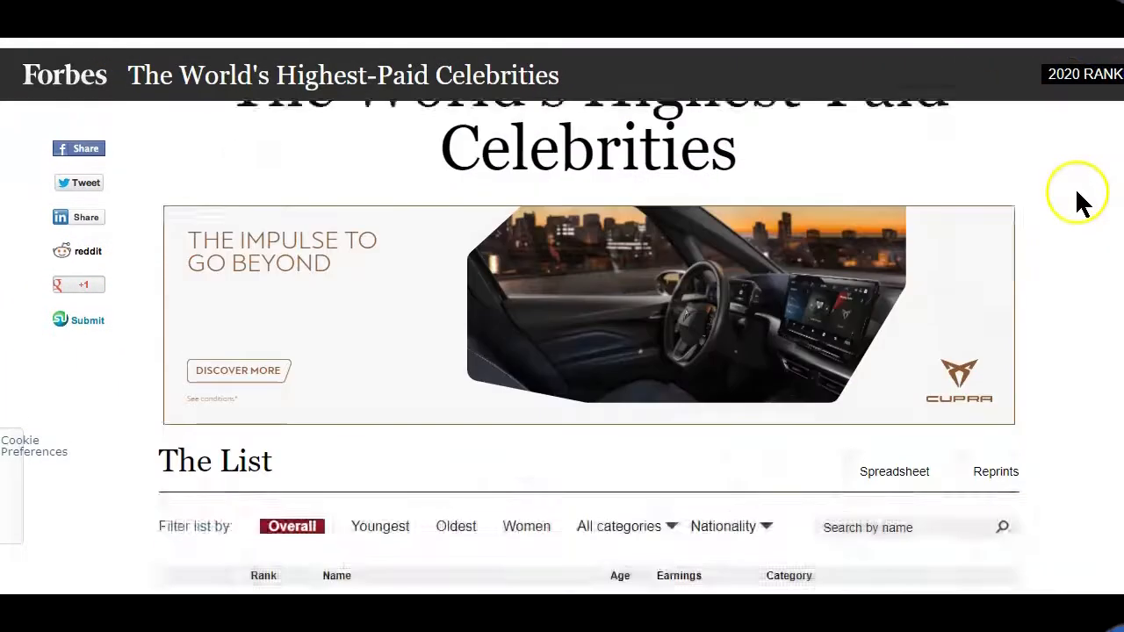
# Examine the Forbes list The World's Highest-Paid Celebrities, including its title, ranks, ages and earnings.
pyautogui.scroll(-4, 1078, 200)
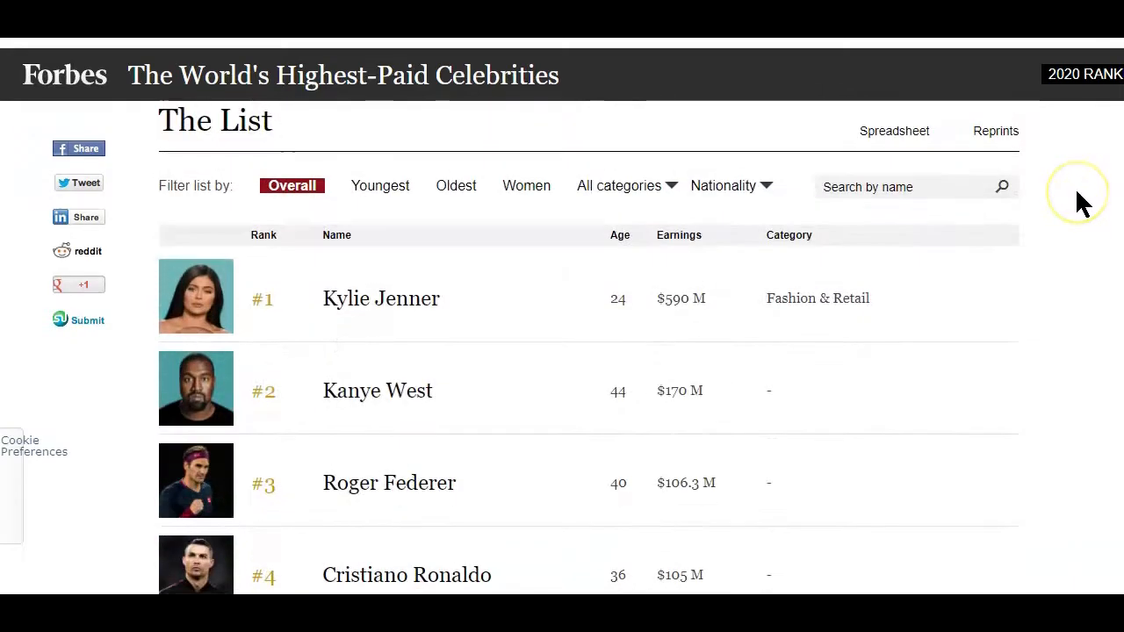
pyautogui.scroll(5, 1080, 198)
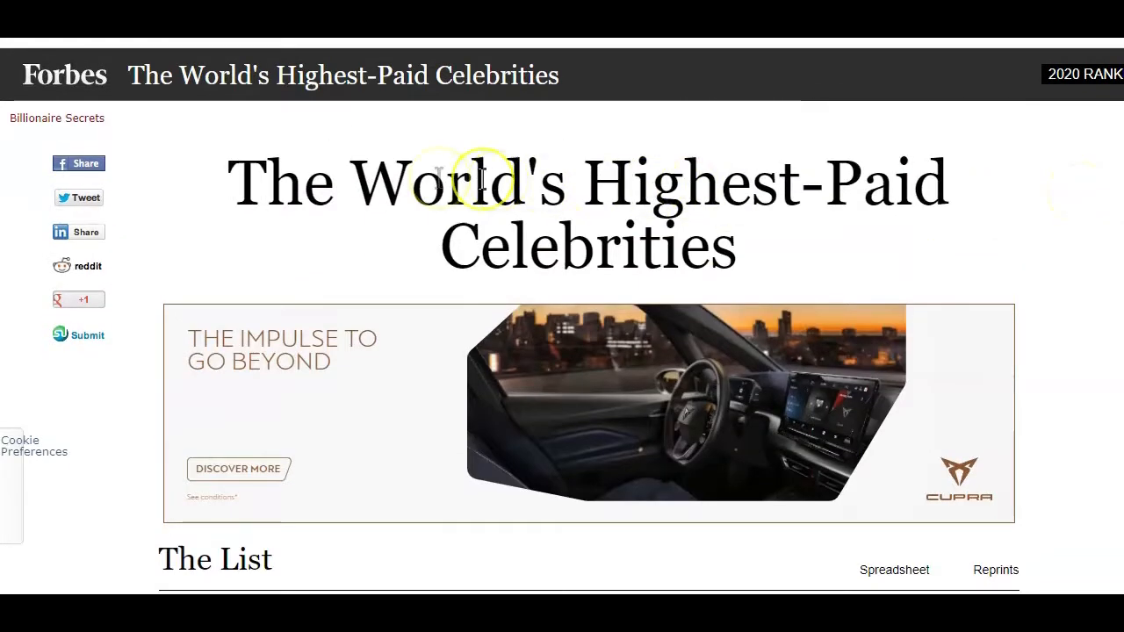
pyautogui.moveTo(377, 181); pyautogui.dragTo(966, 187)
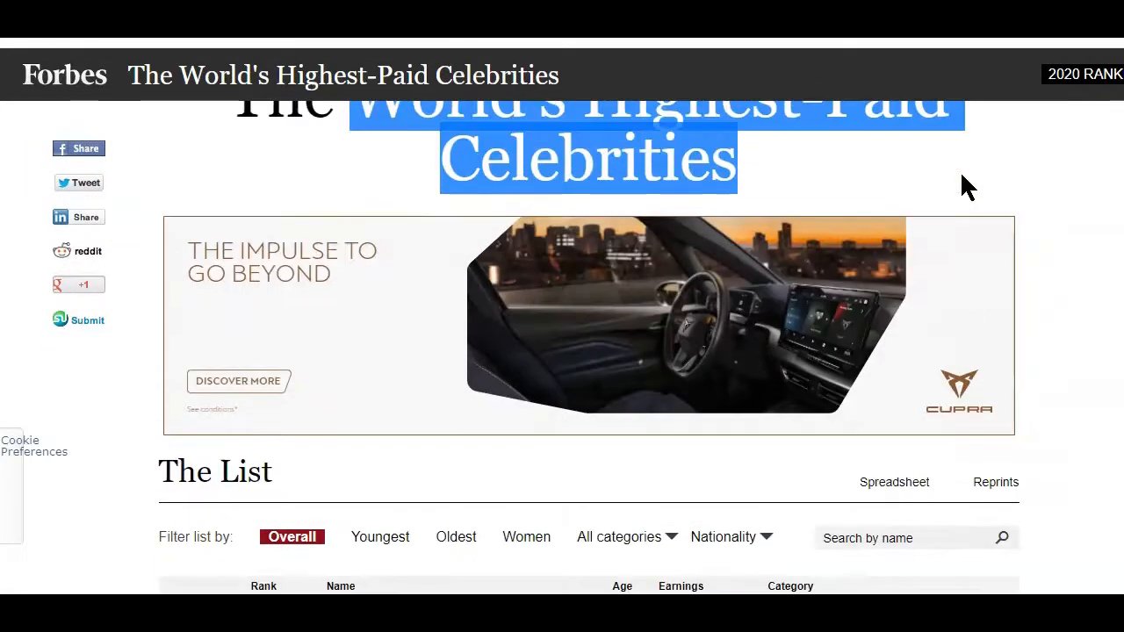
pyautogui.scroll(-3, 962, 176)
pyautogui.scroll(-2, 963, 176)
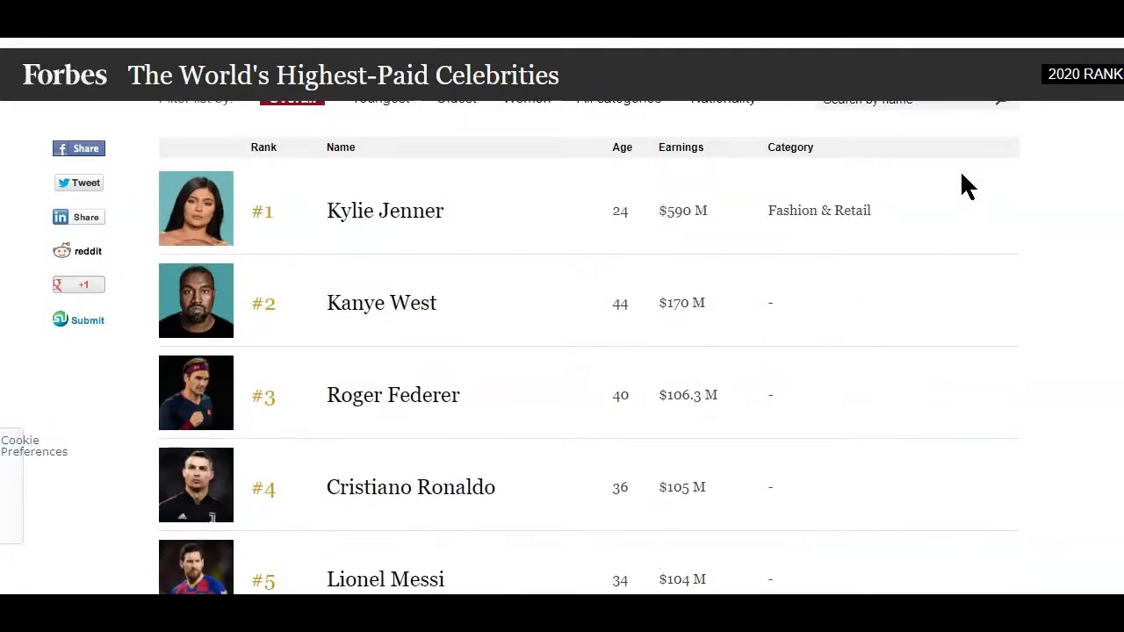
pyautogui.click(907, 159)
pyautogui.scroll(-10, 325, 70)
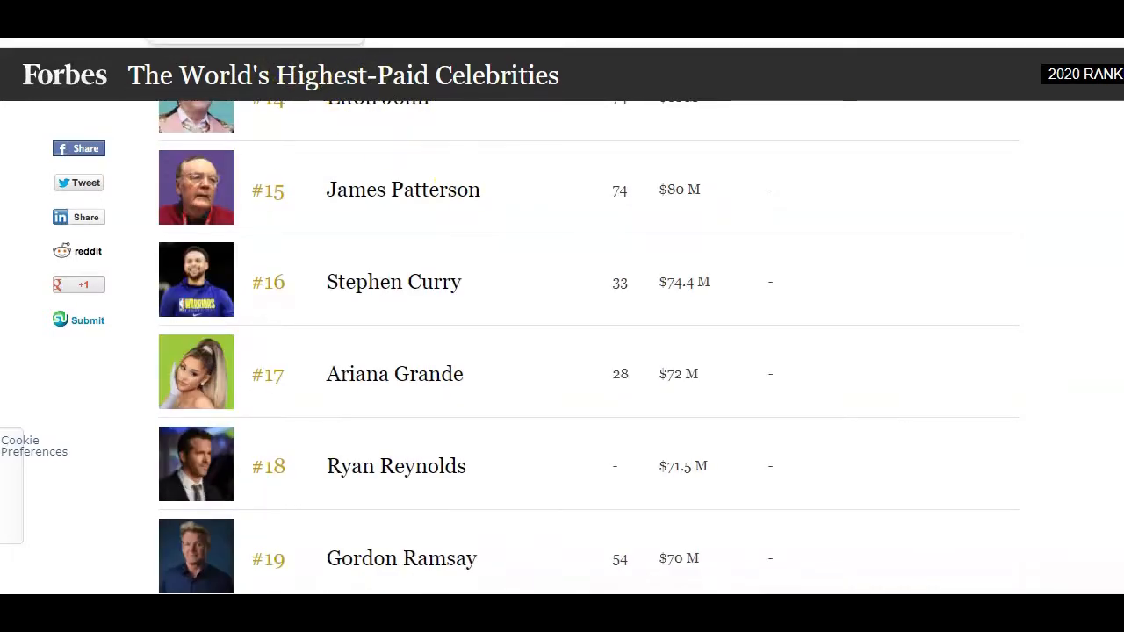
# Open RankingMan's video Mobile Games World Records (2021) on YouTube and read the data sources in its full description.
pyautogui.click(219, 4)
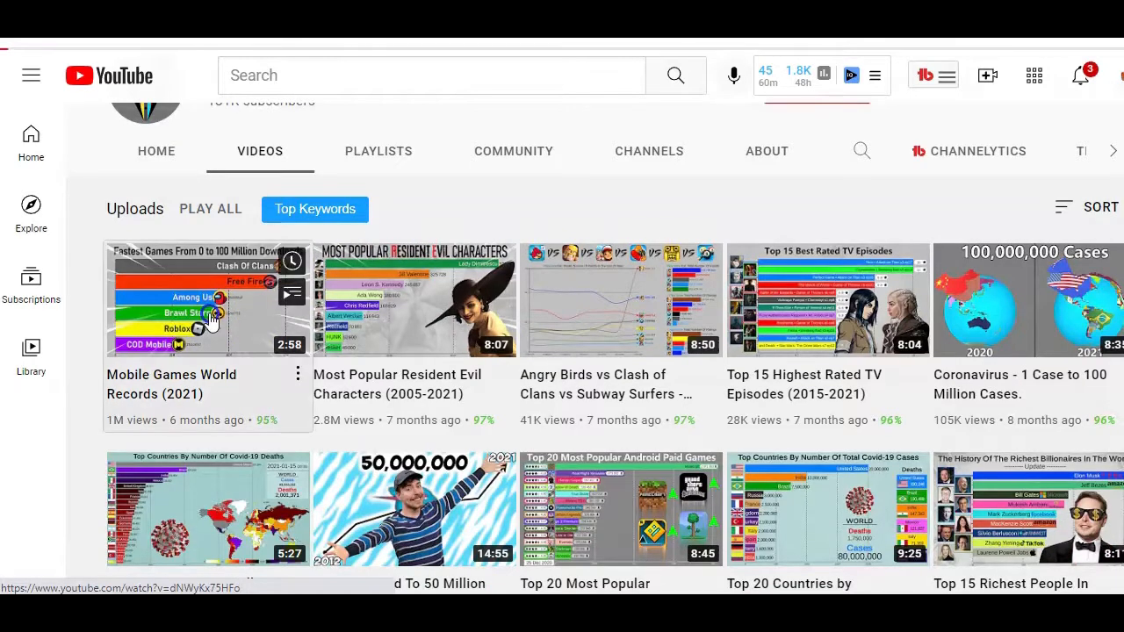
pyautogui.click(215, 315)
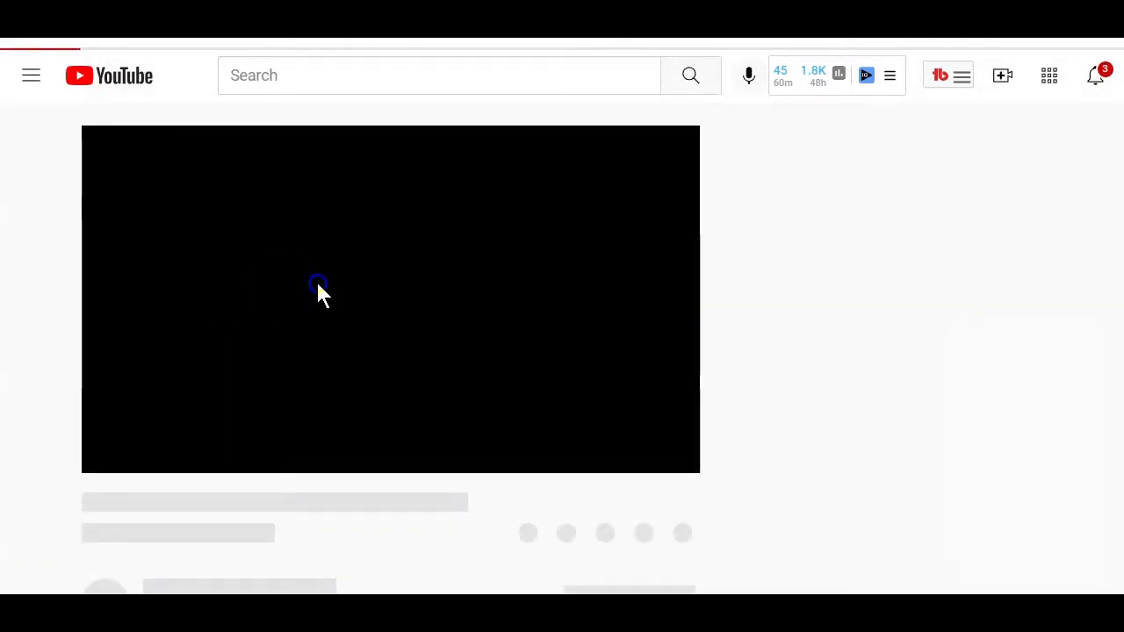
pyautogui.scroll(-4, 316, 294)
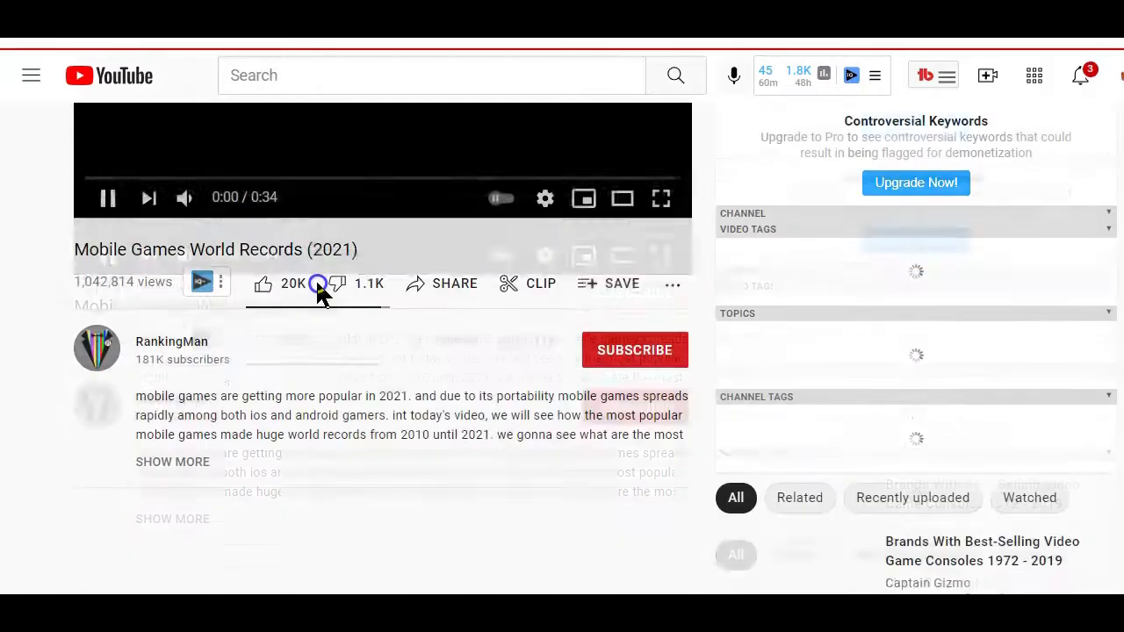
pyautogui.click(186, 375)
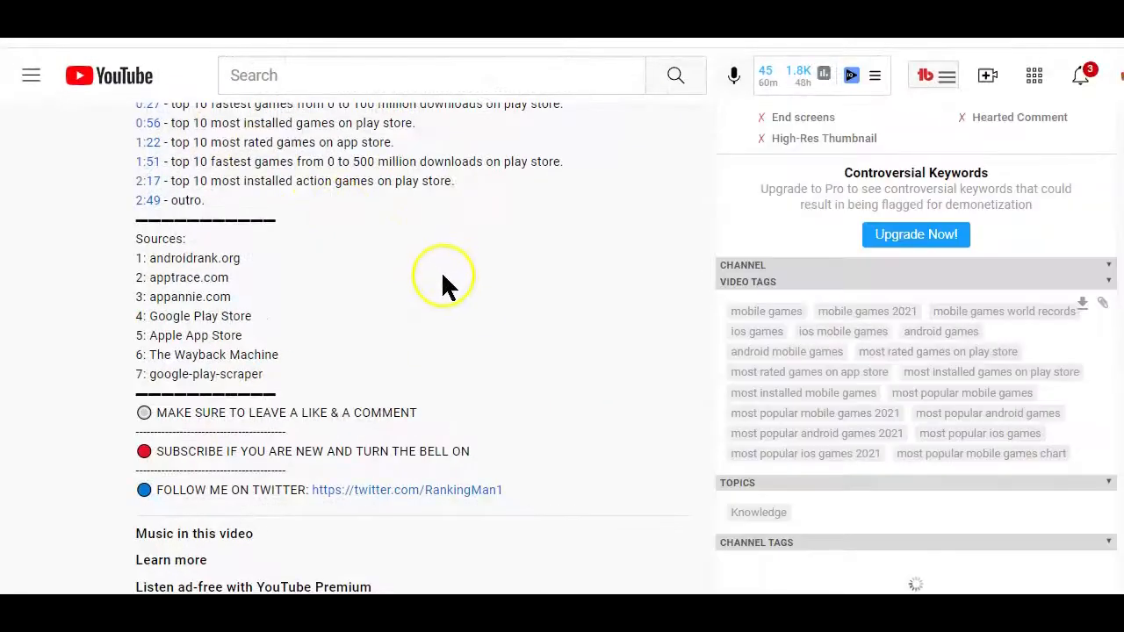
pyautogui.scroll(-3, 443, 276)
pyautogui.scroll(3, 442, 276)
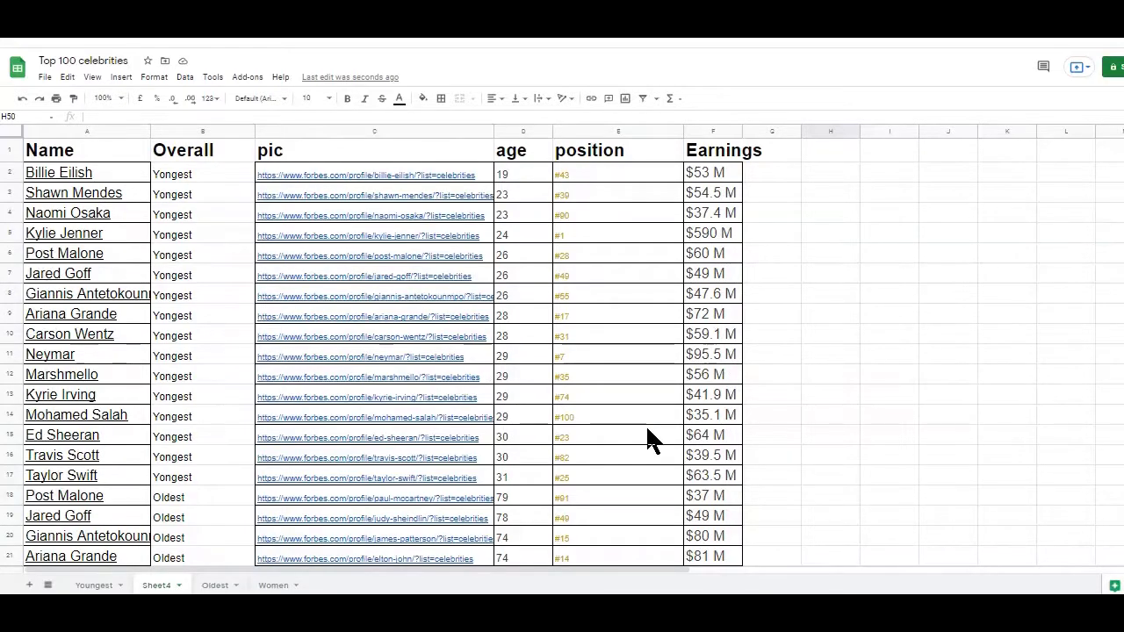
# Review the celebrity names, ages, positions and earnings on Sheet4 of the Top 100 celebrities spreadsheet in Google Sheets.
pyautogui.scroll(-1, 646, 424)
pyautogui.scroll(-2, 645, 424)
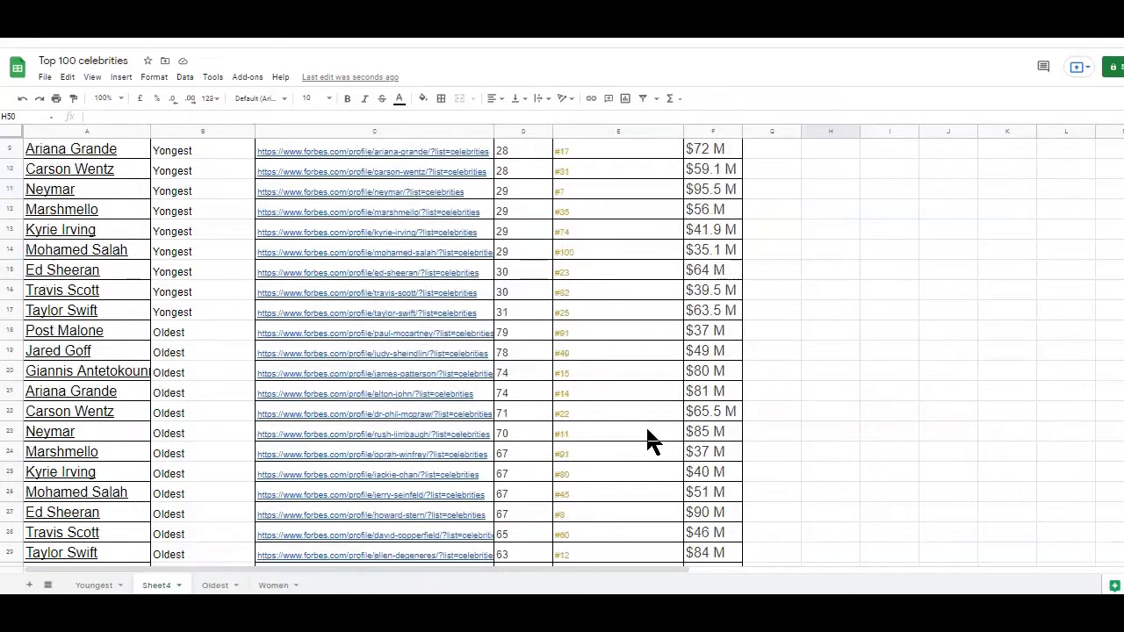
pyautogui.scroll(-3, 646, 425)
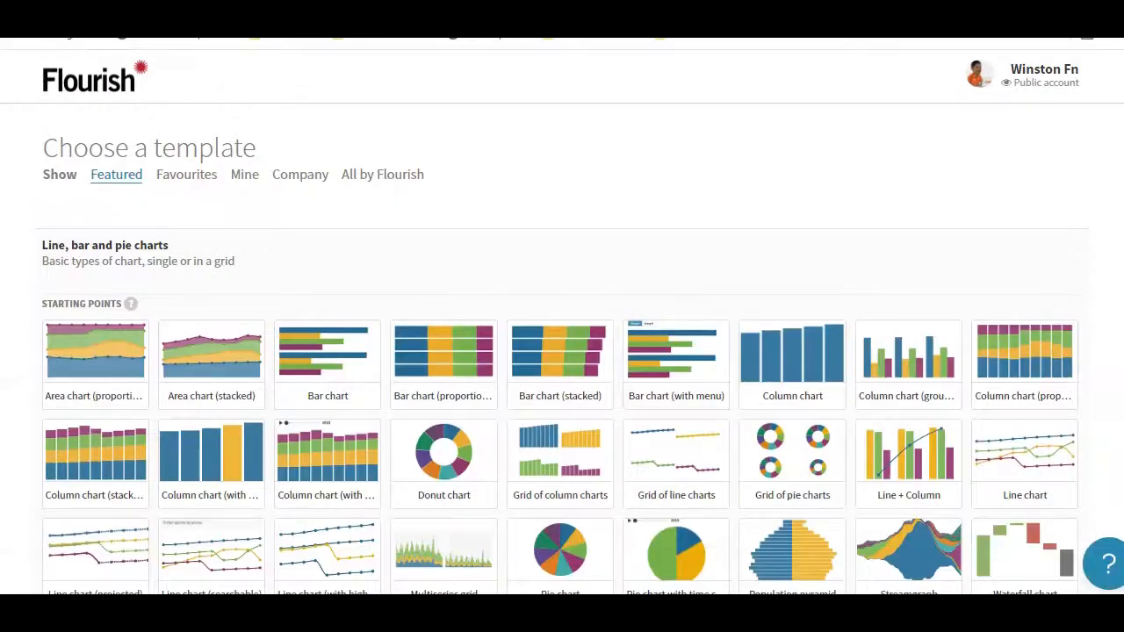
# Browse Flourish's chart templates, open the Bar chart race template and view its sample data.
pyautogui.scroll(-2, 562, 322)
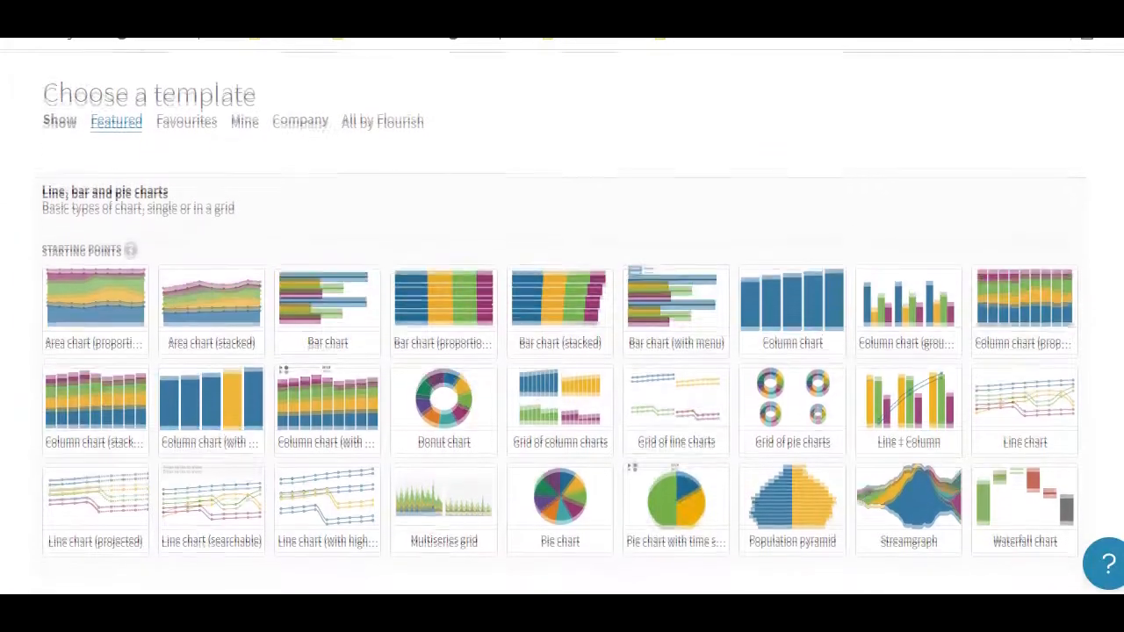
pyautogui.scroll(-3, 562, 321)
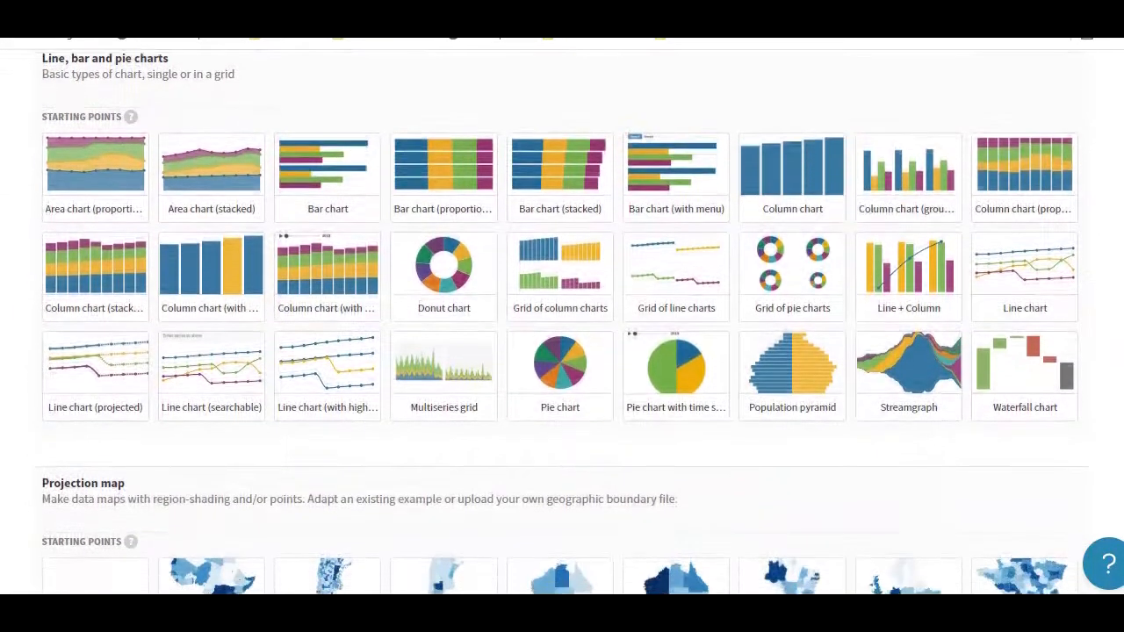
pyautogui.scroll(-3, 562, 321)
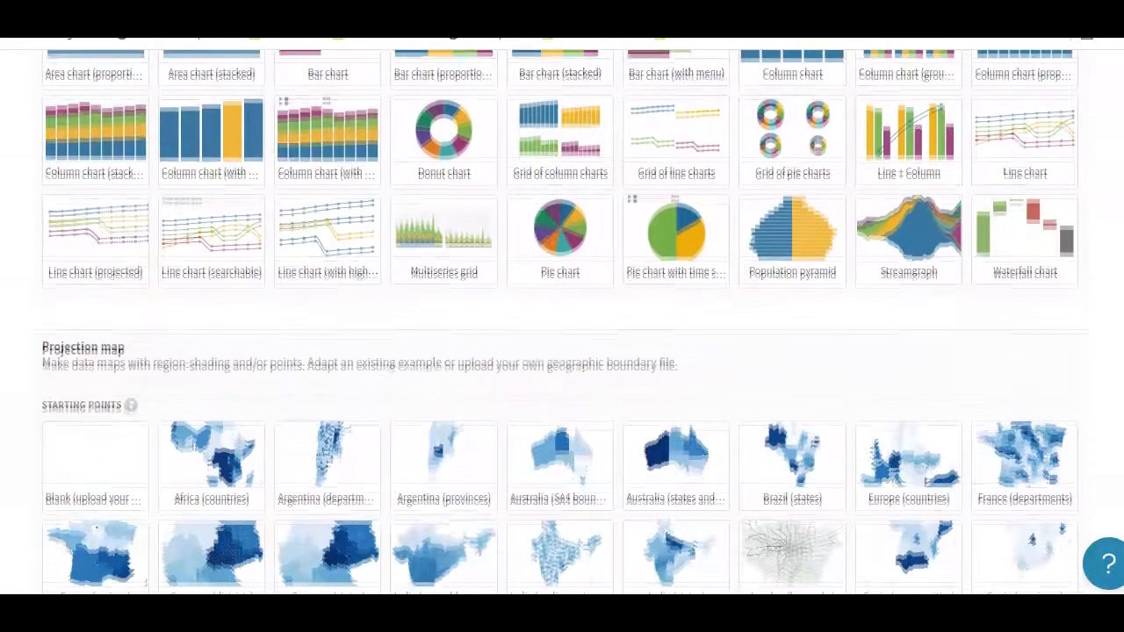
pyautogui.scroll(-2, 562, 322)
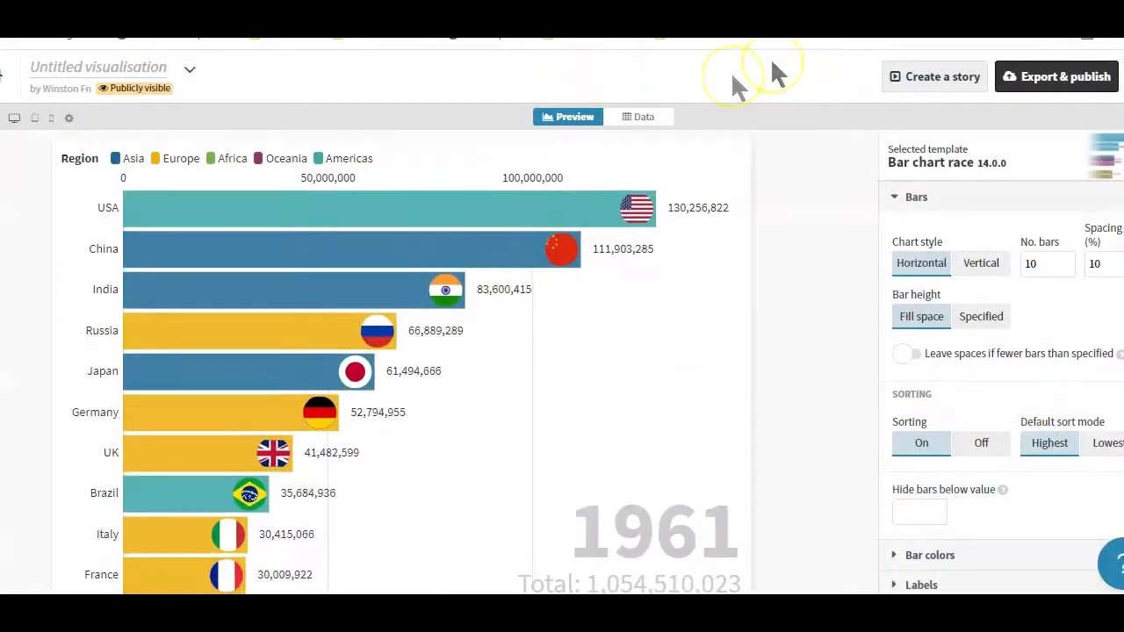
pyautogui.click(640, 118)
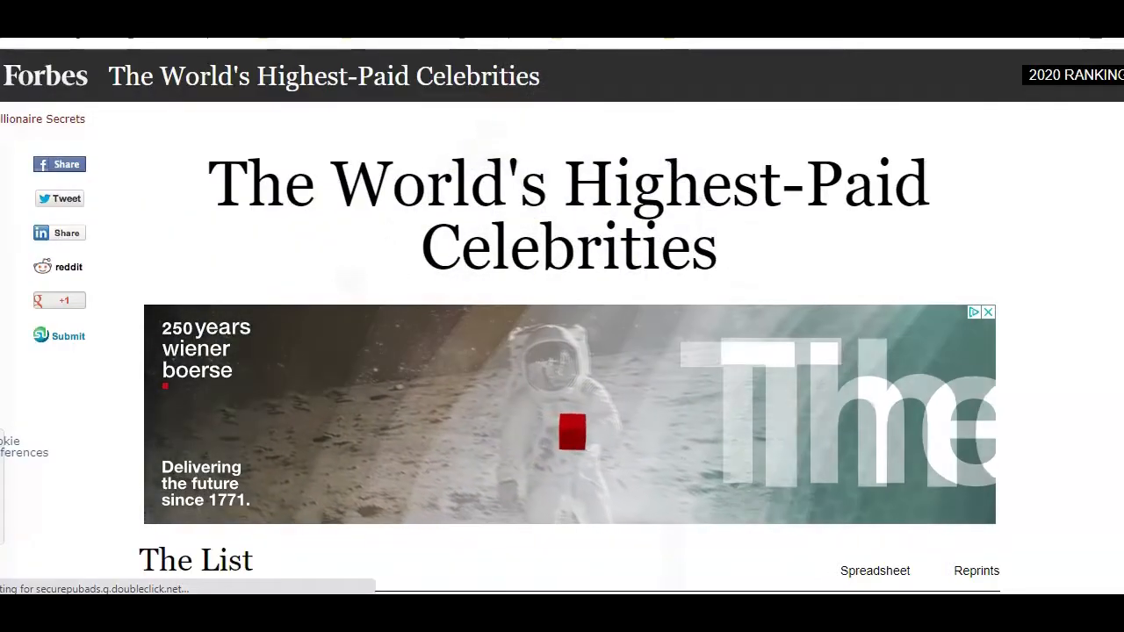
# Look through the overall Forbes list The World's Highest-Paid Celebrities, checking ranks, ages, earnings and categories.
pyautogui.scroll(-1, 561, 352)
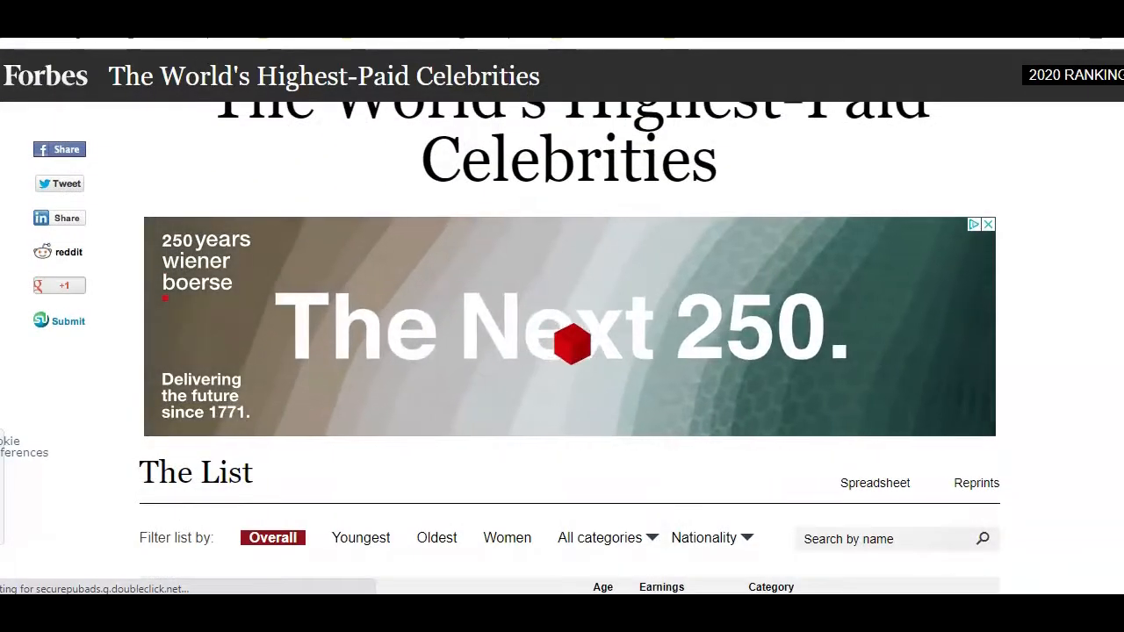
pyautogui.scroll(1, 419, 192)
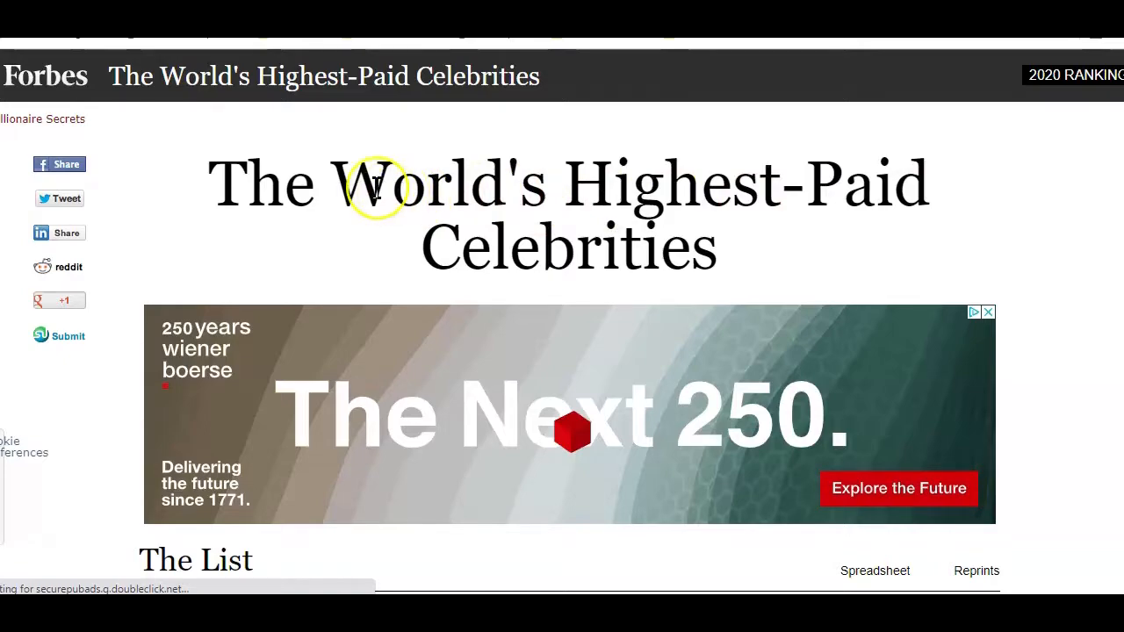
pyautogui.scroll(-8, 504, 231)
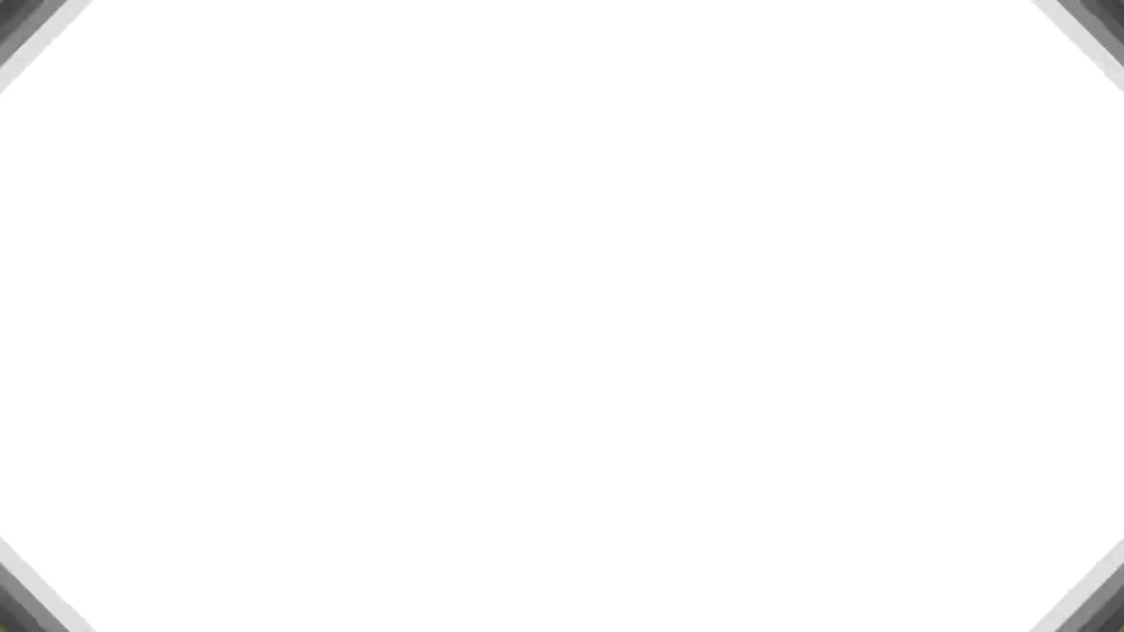
pyautogui.scroll(-2, 504, 224)
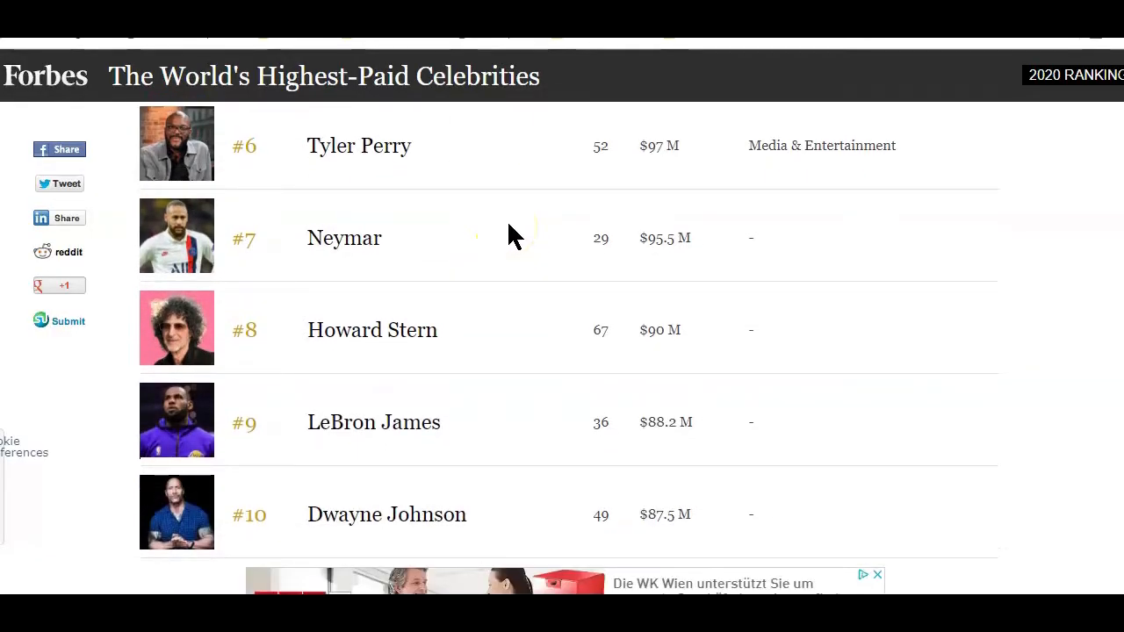
pyautogui.scroll(-20, 509, 222)
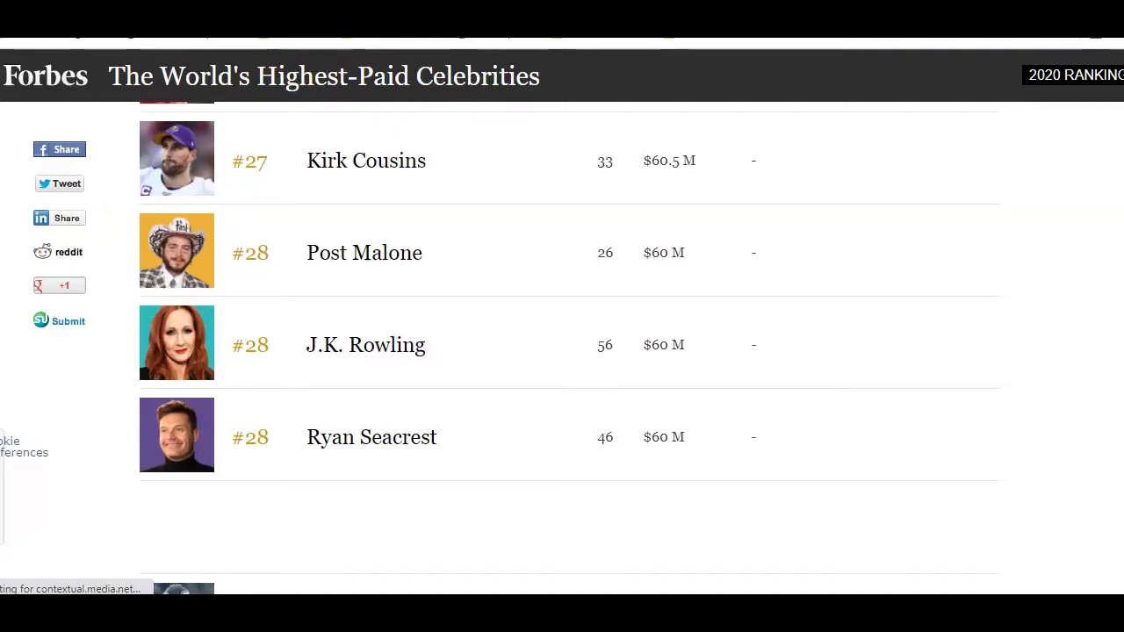
pyautogui.scroll(7, 750, 260)
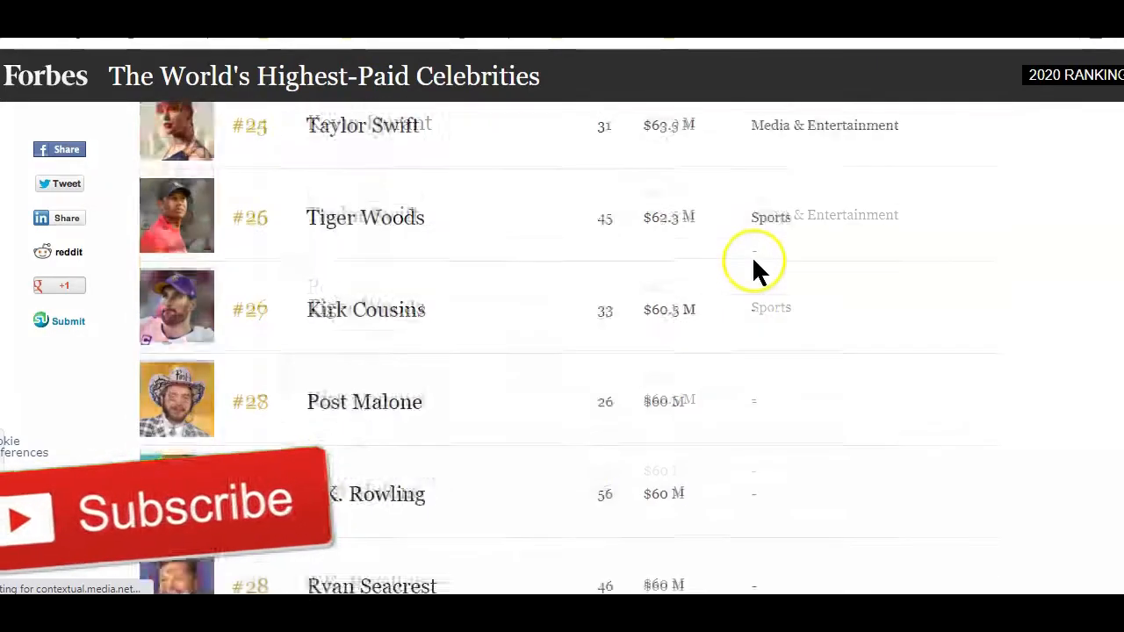
pyautogui.scroll(10, 756, 263)
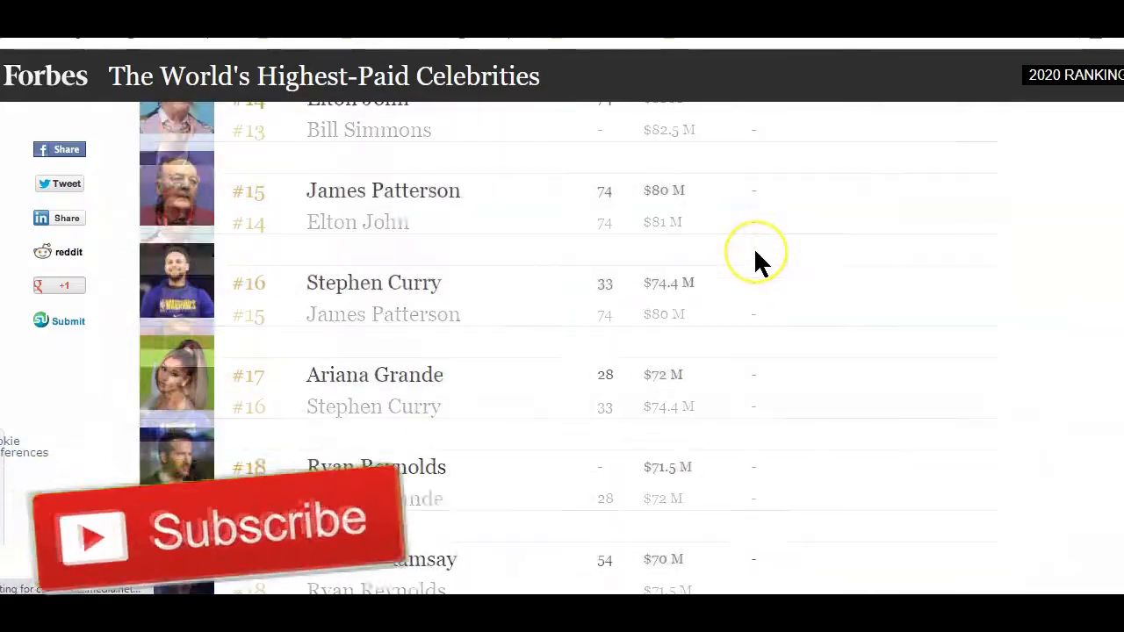
pyautogui.scroll(10, 755, 250)
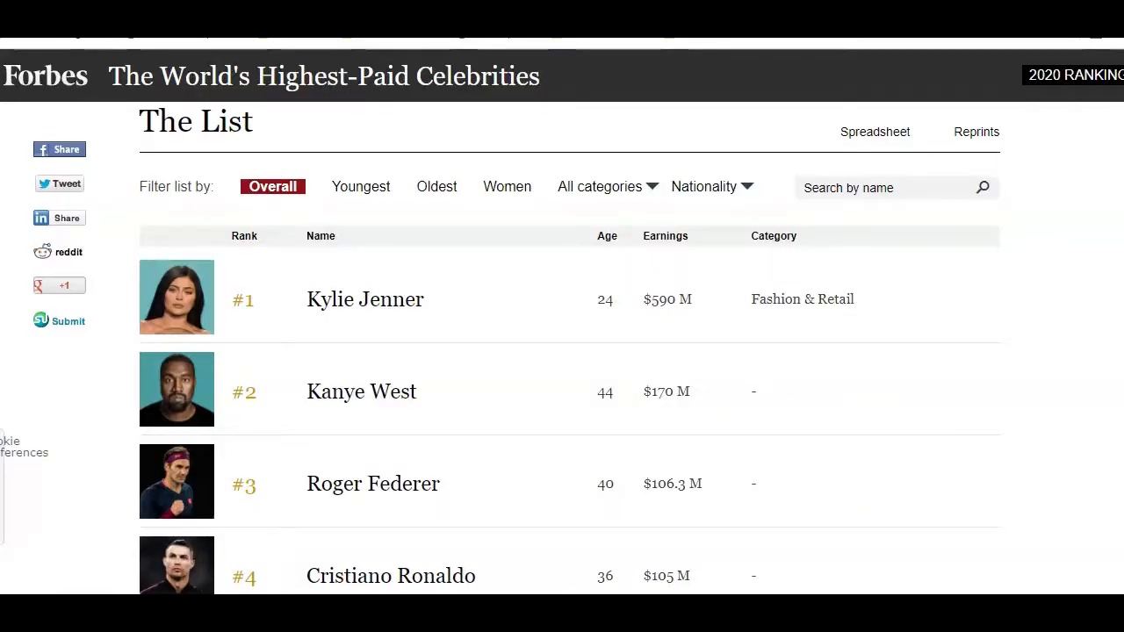
pyautogui.scroll(-6, 570, 349)
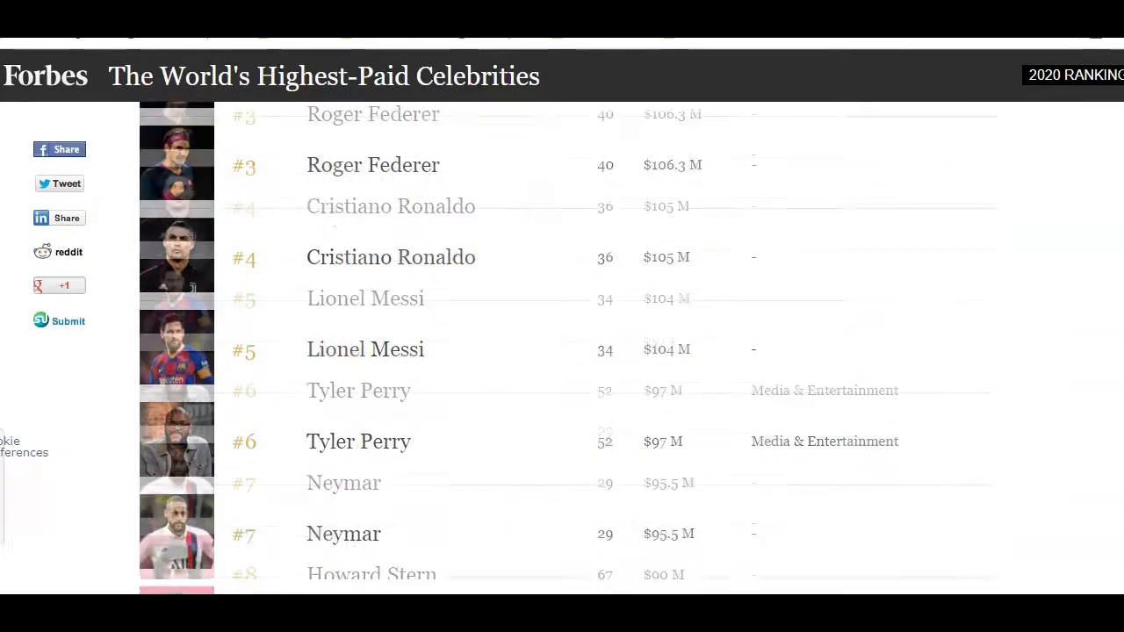
pyautogui.scroll(-1, 570, 349)
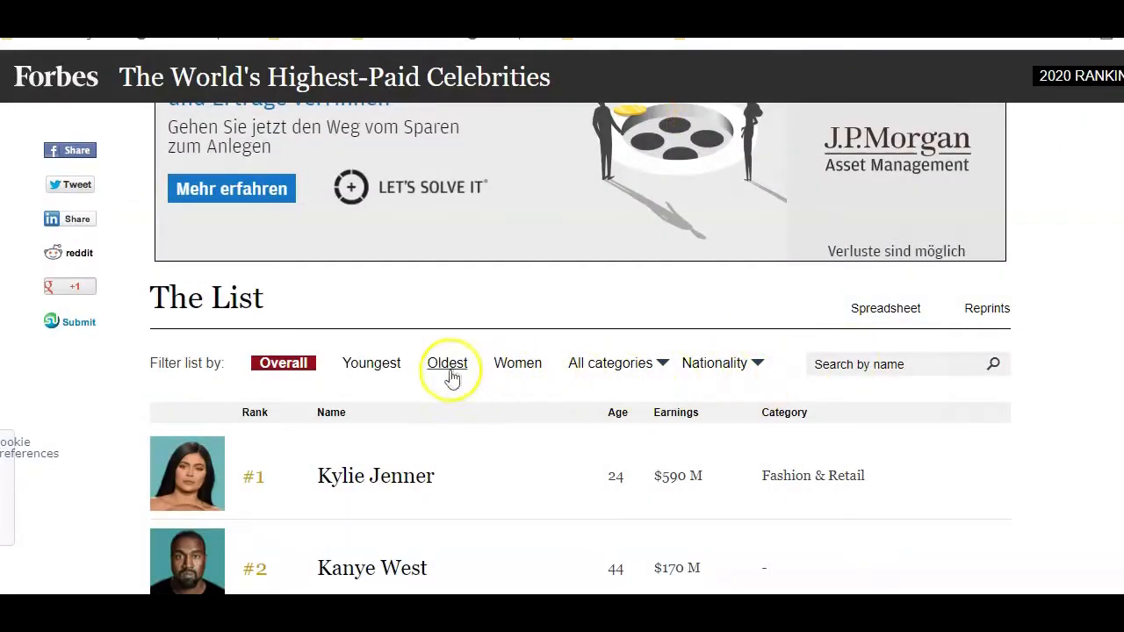
# Filter the Forbes celebrity list by Youngest and look through its names, ages and earnings.
pyautogui.click(384, 370)
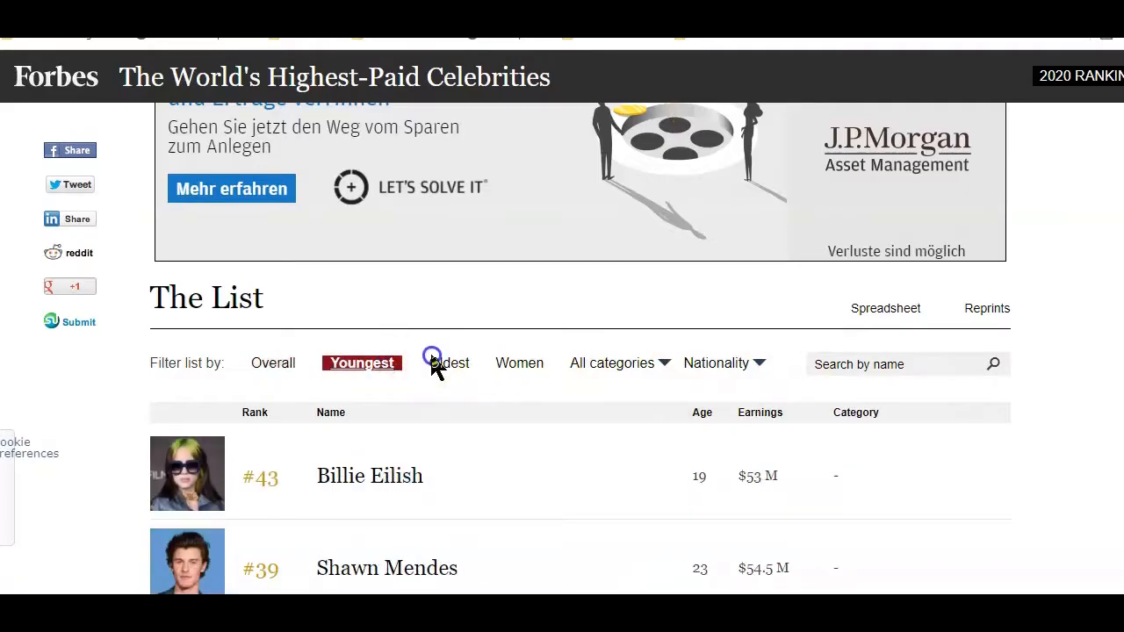
pyautogui.scroll(-3, 430, 364)
pyautogui.scroll(1, 505, 220)
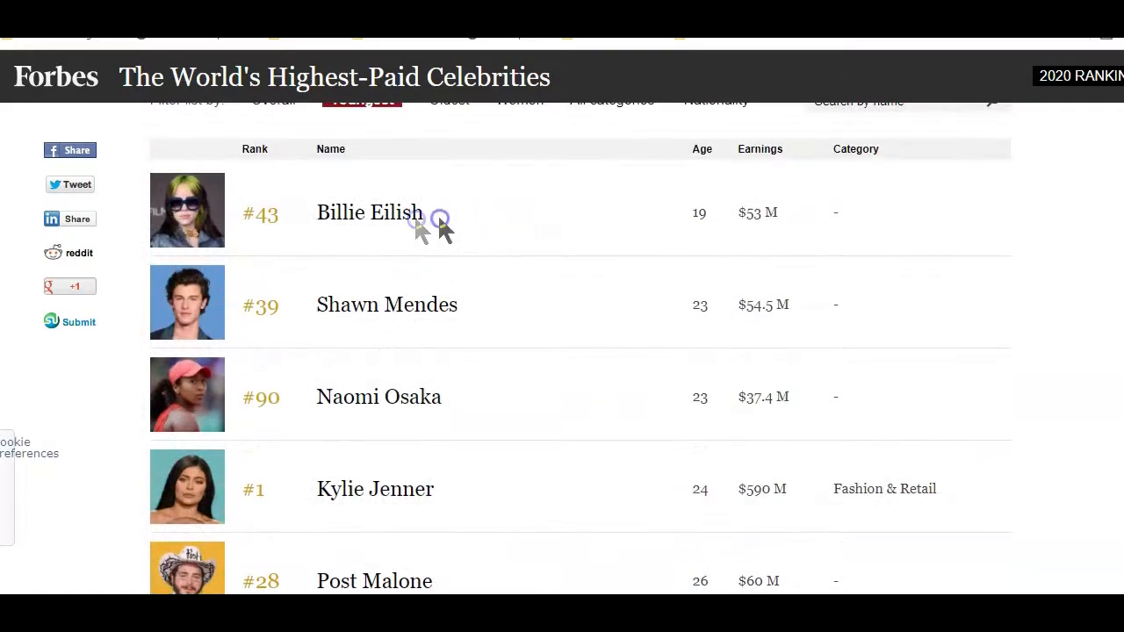
pyautogui.scroll(-2, 373, 264)
pyautogui.scroll(-3, 374, 264)
pyautogui.scroll(4, 396, 246)
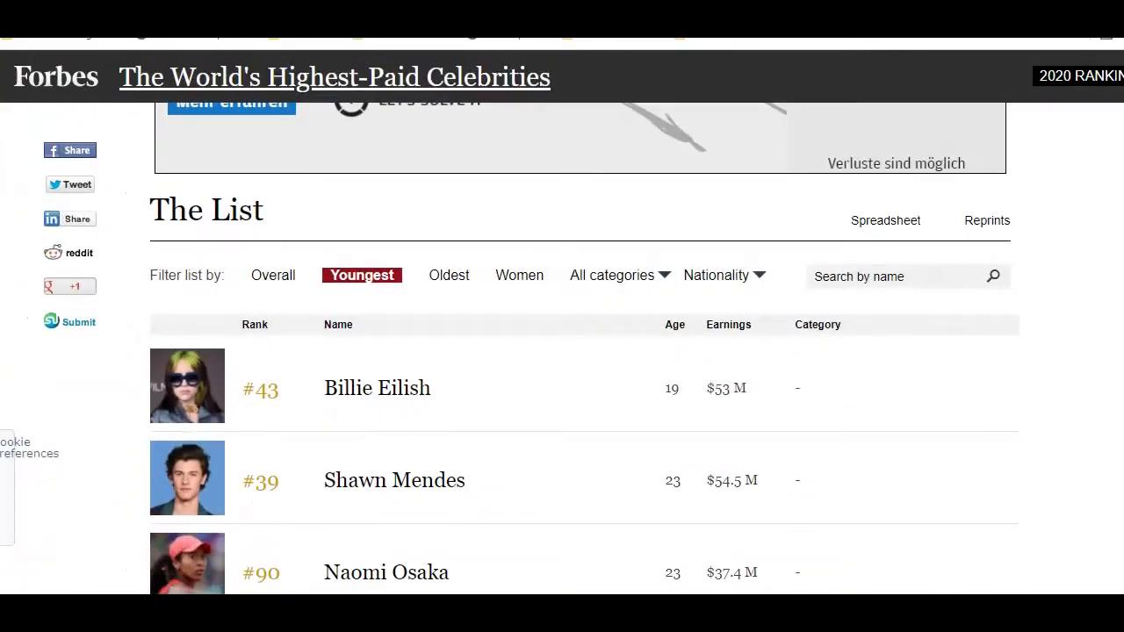
# Switch to the Top 100 celebrities spreadsheet and review the youngest, oldest and women rows on Sheet4, including the picture links.
pyautogui.click(931, 9)
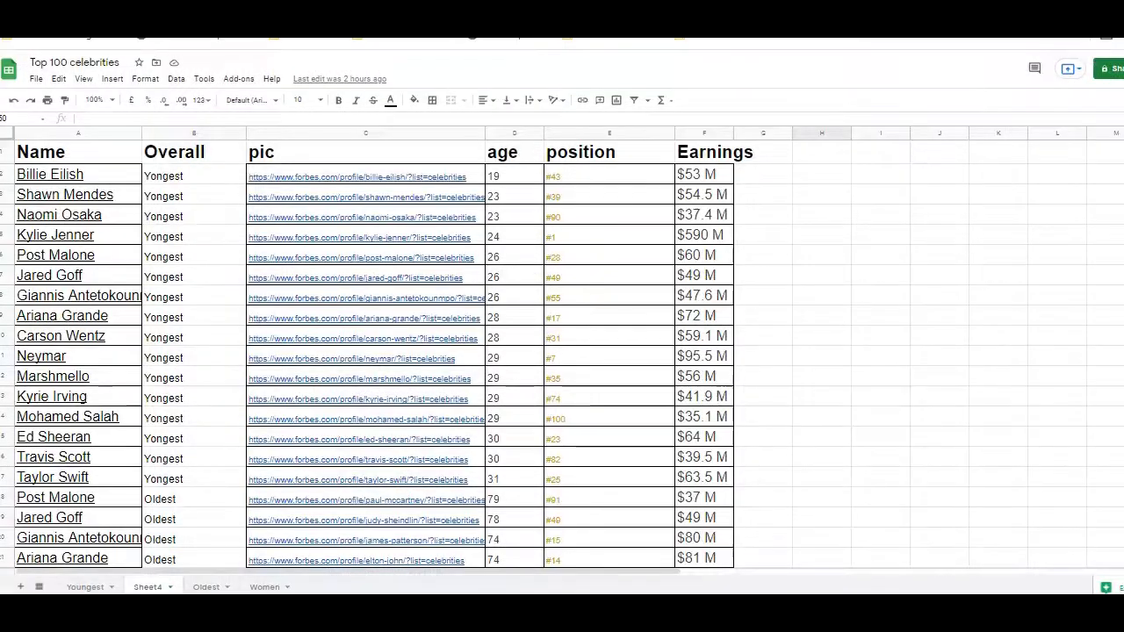
pyautogui.scroll(-15, 175, 181)
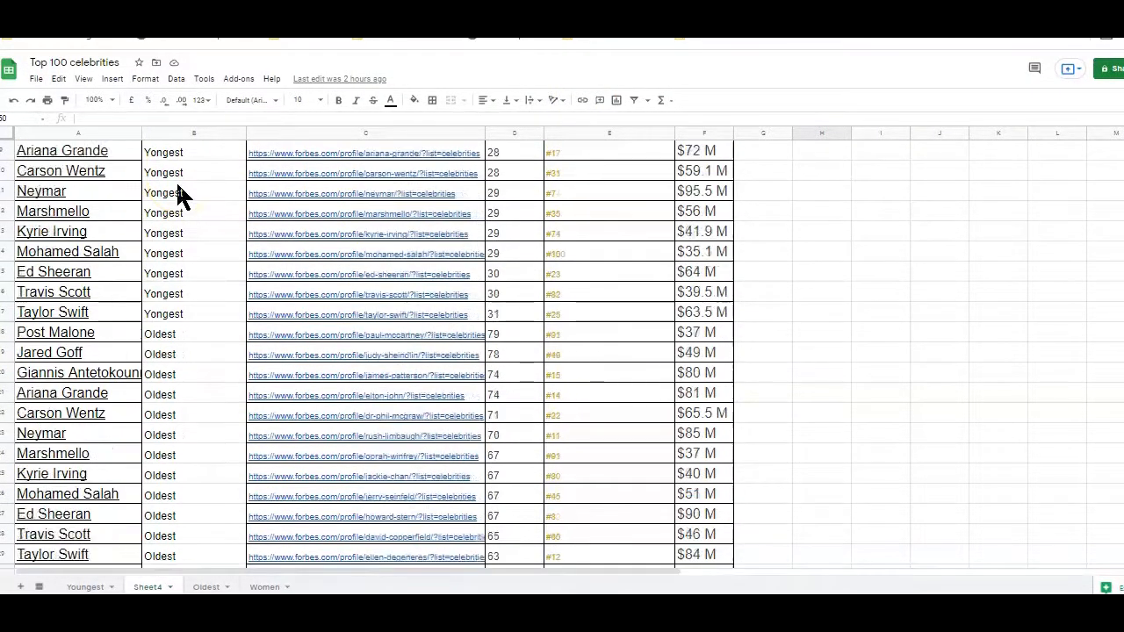
pyautogui.scroll(15, 212, 252)
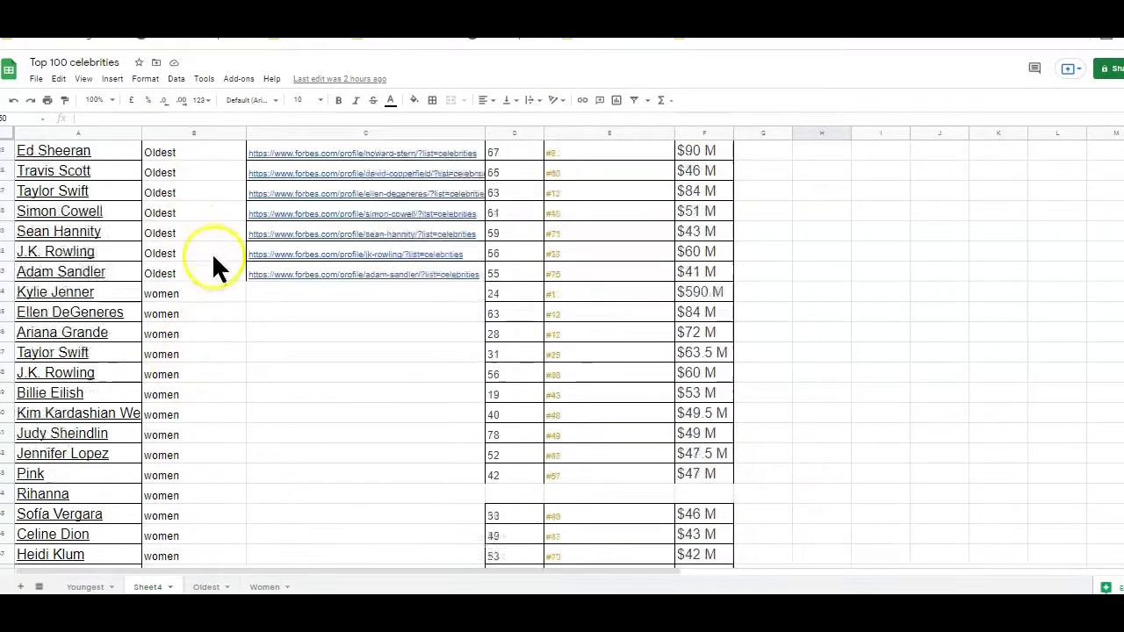
pyautogui.scroll(-1, 336, 466)
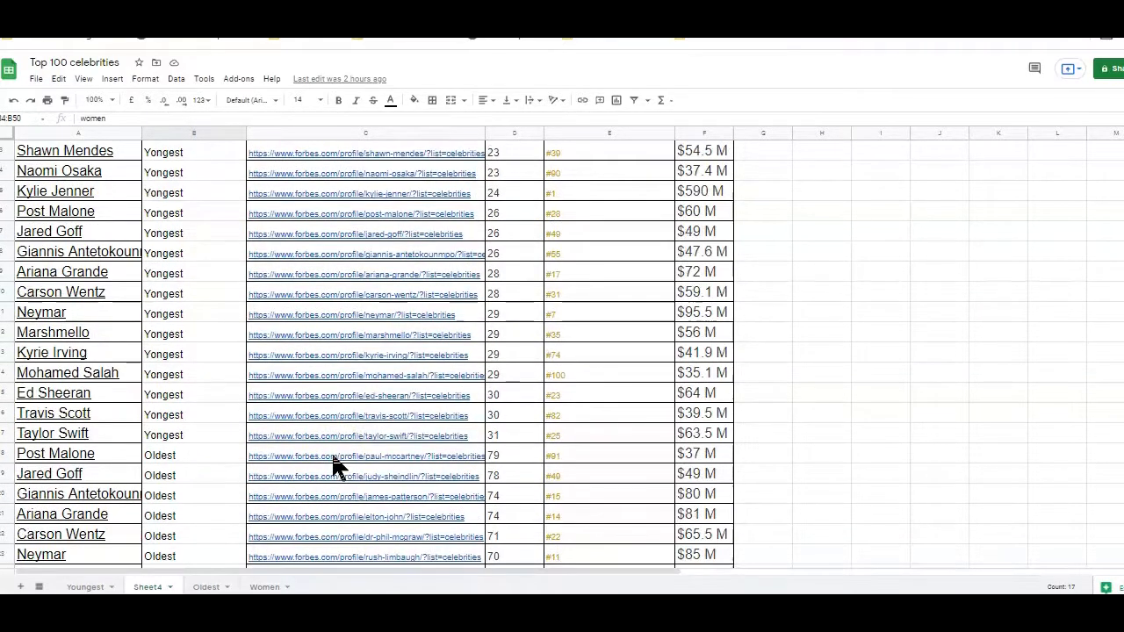
pyautogui.scroll(1, 343, 453)
pyautogui.moveTo(370, 278)
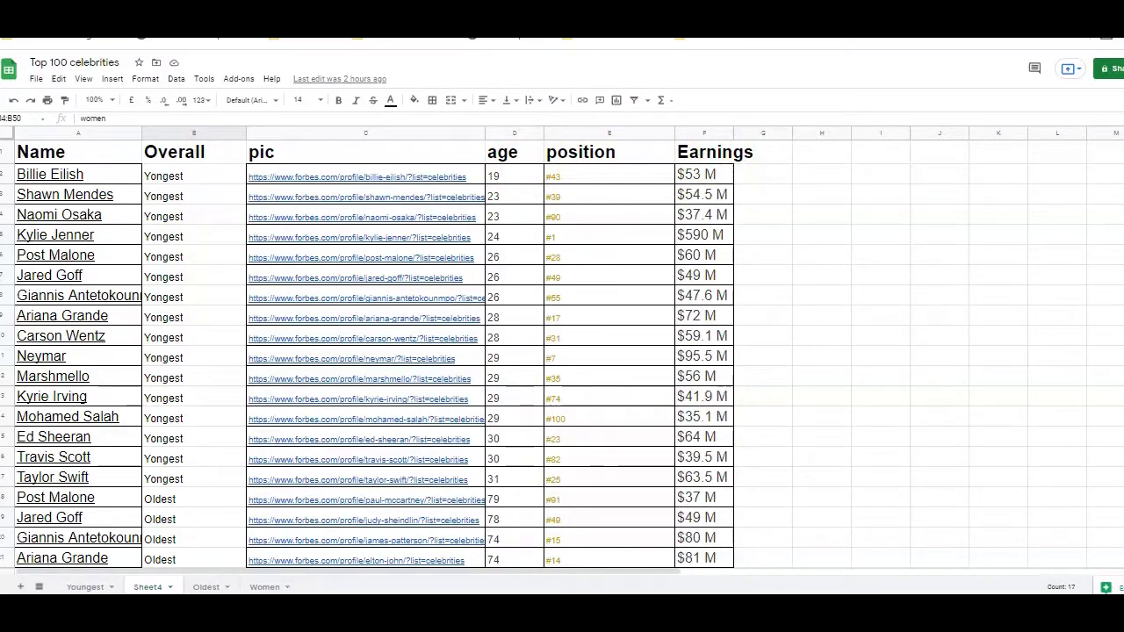
pyautogui.moveTo(344, 221)
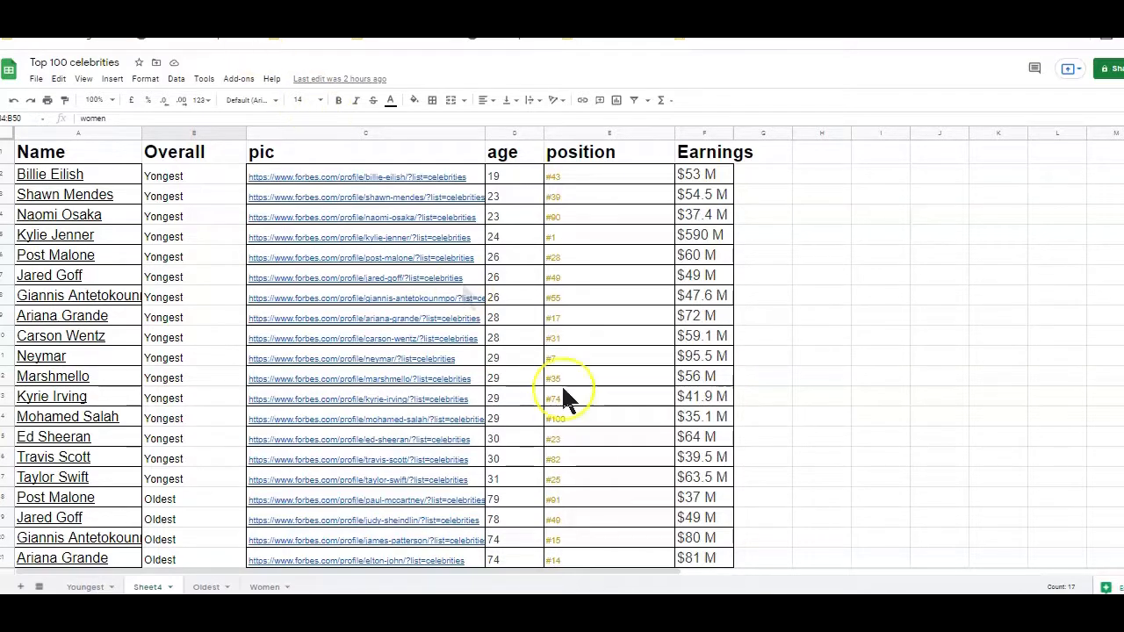
# Download Sheet4 of the Top 100 celebrities spreadsheet as a comma-separated values (.csv) file.
pyautogui.click(36, 78)
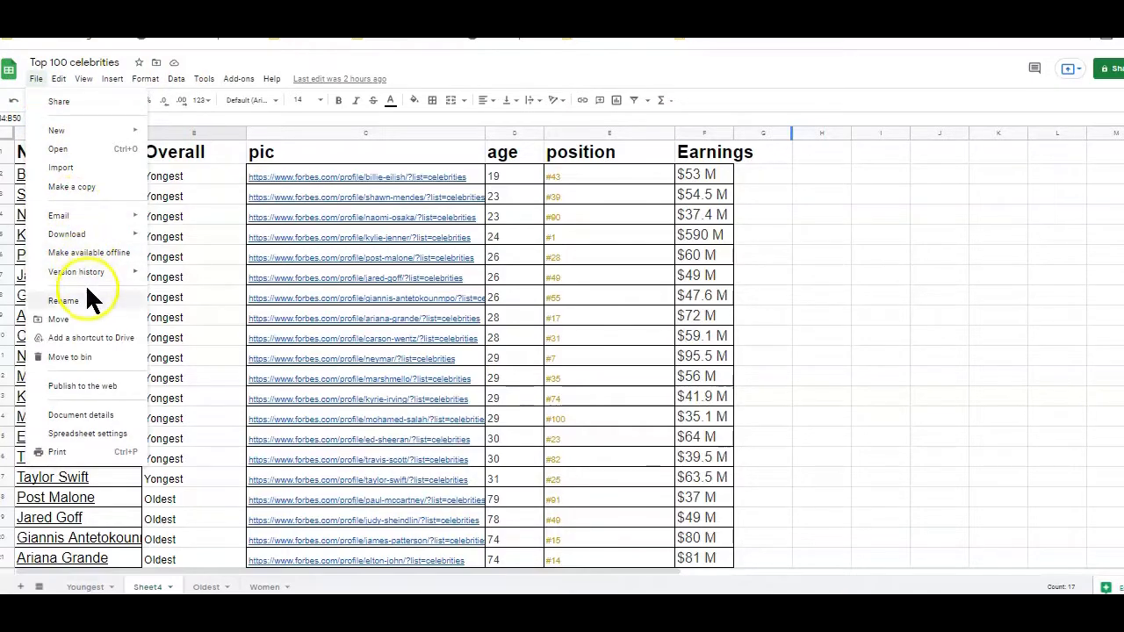
pyautogui.moveTo(79, 234)
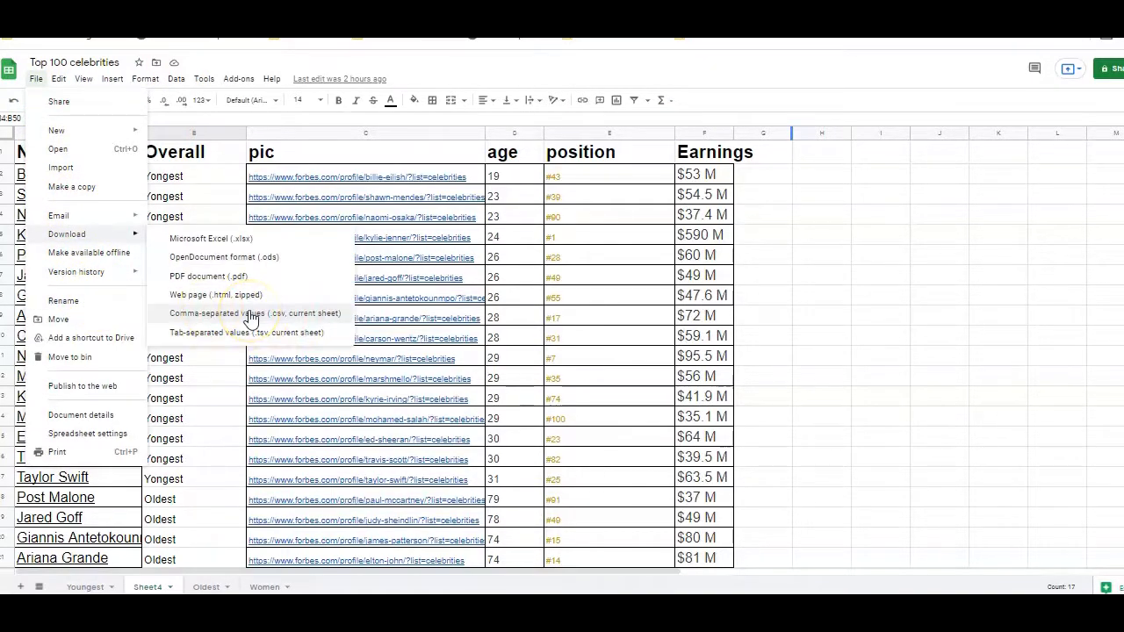
pyautogui.click(252, 314)
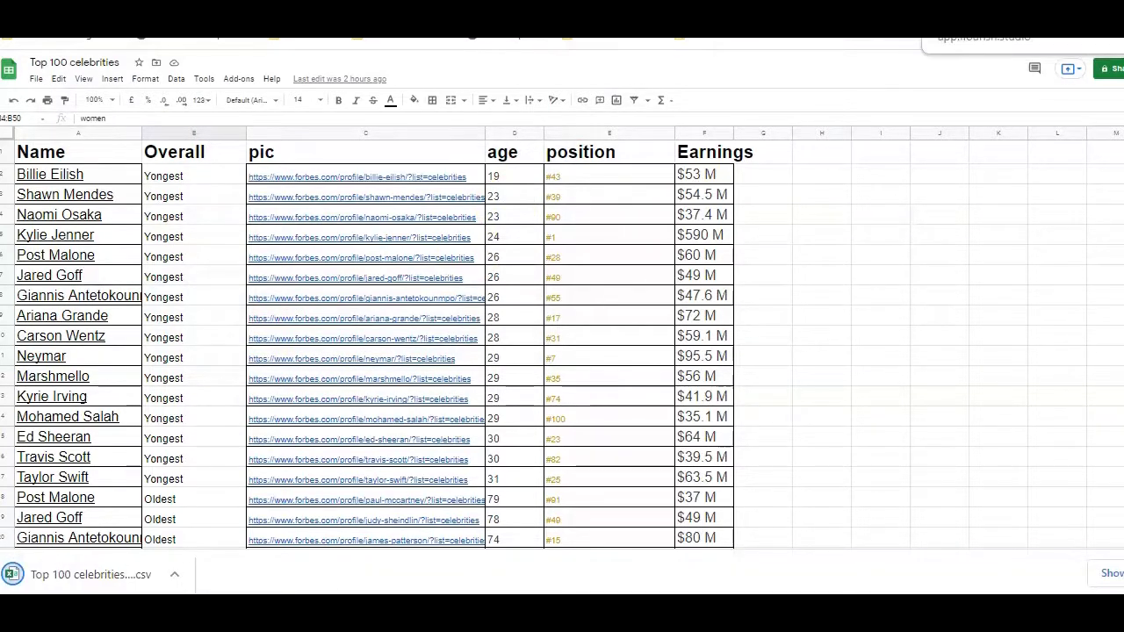
# Switch to Flourish and create a new visualisation from the Bar chart race starting point.
pyautogui.click(975, 18)
pyautogui.scroll(5, 452, 213)
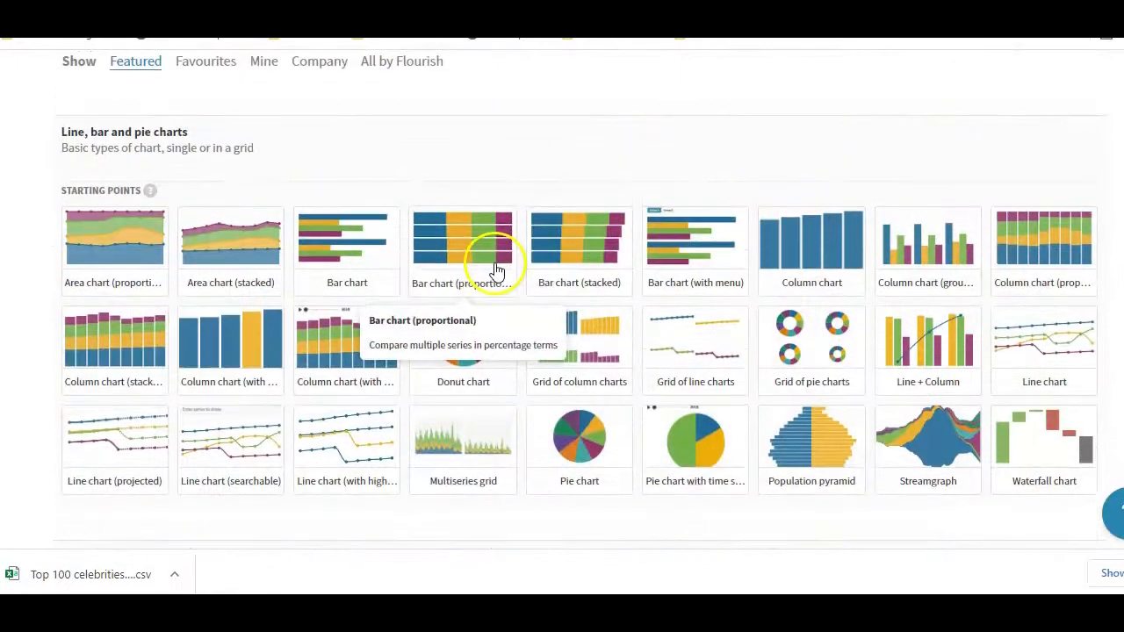
pyautogui.scroll(2, 496, 268)
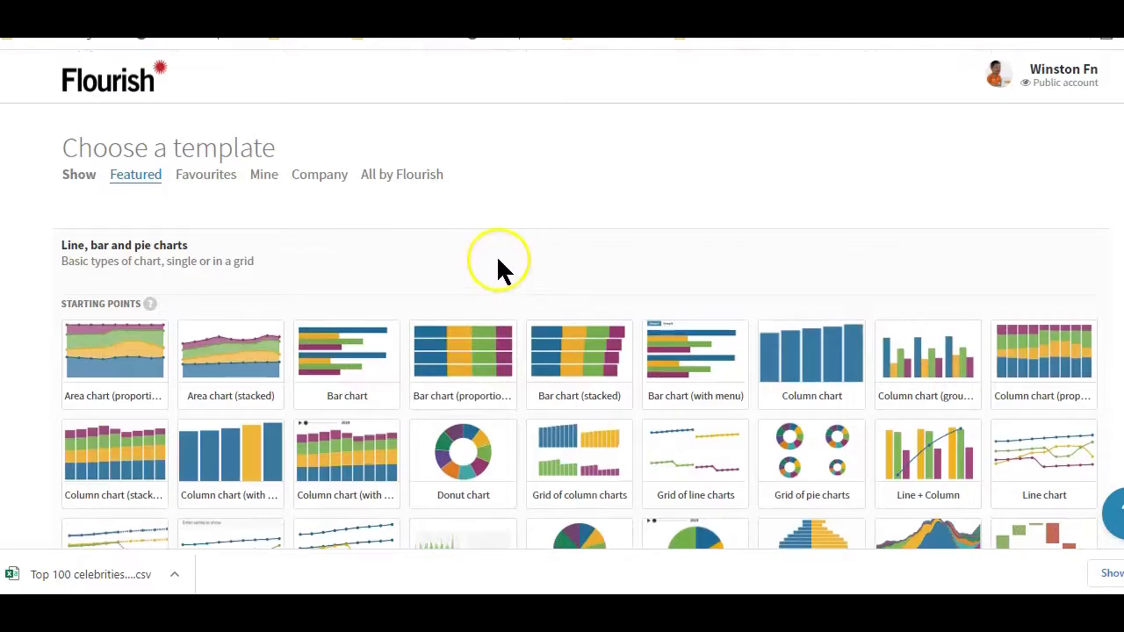
pyautogui.scroll(-4, 496, 259)
pyautogui.scroll(-15, 498, 261)
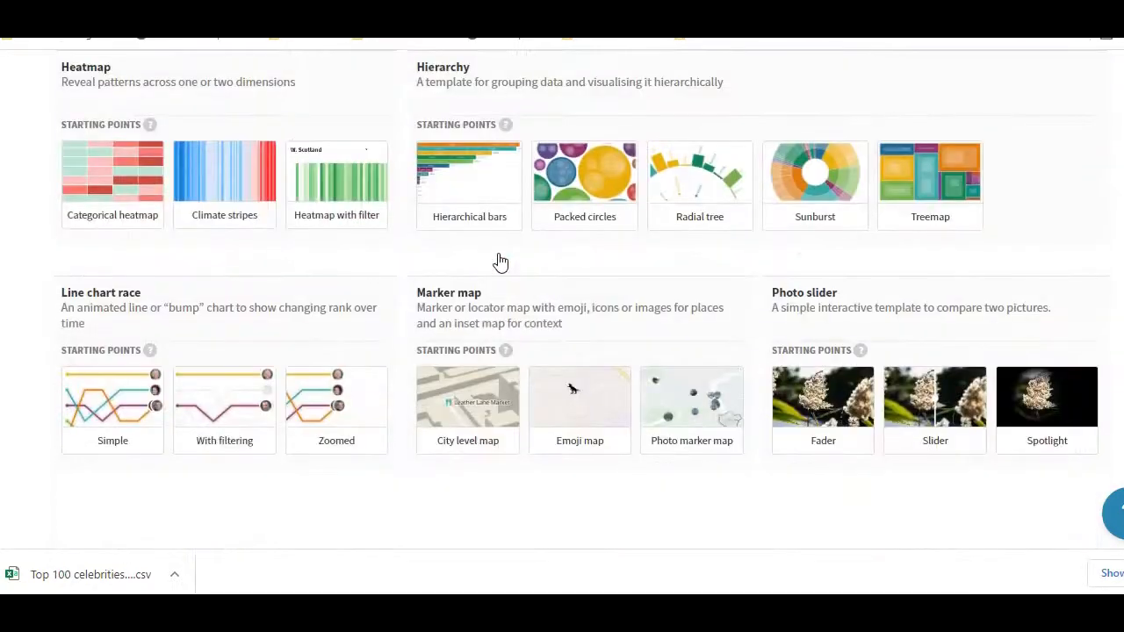
pyautogui.scroll(-2, 500, 260)
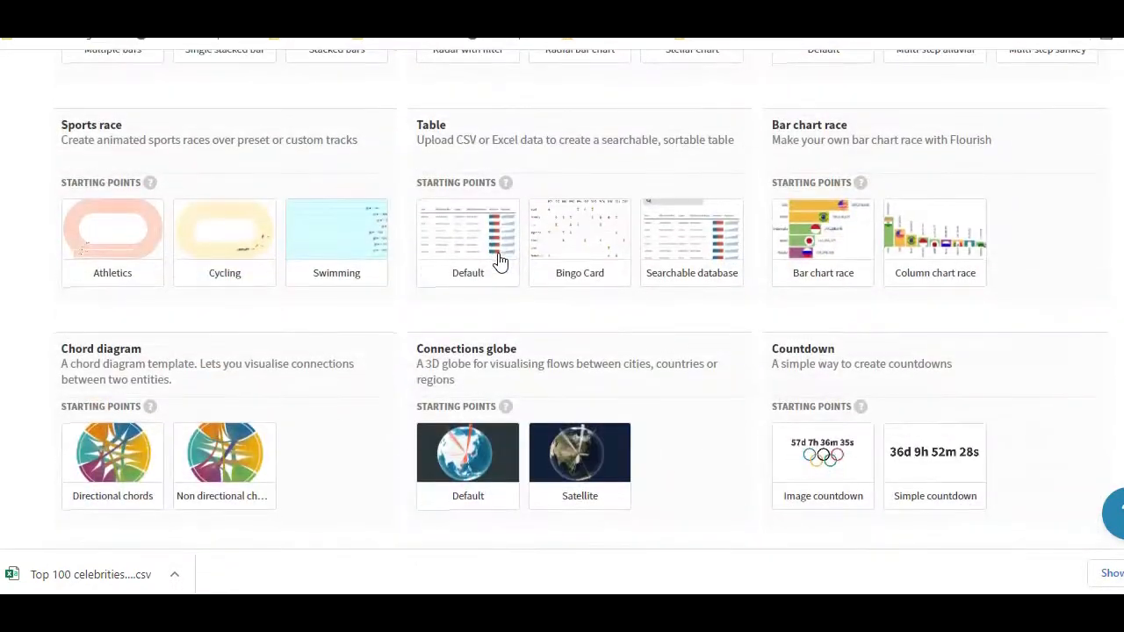
pyautogui.click(808, 219)
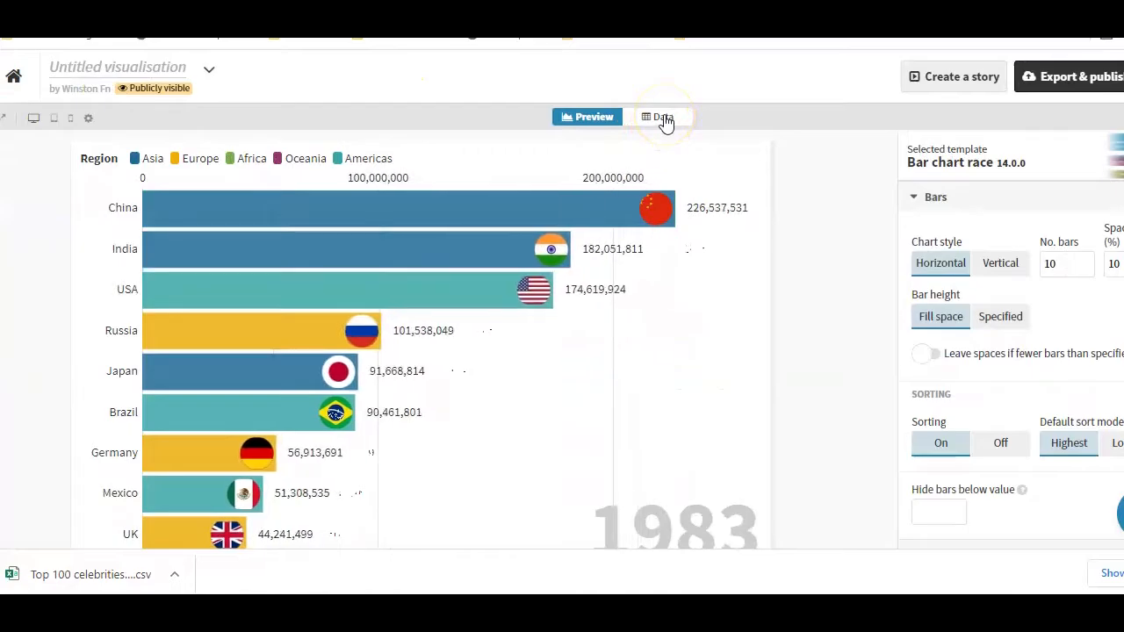
# Replace the visualisation's sample data with the Top 100 celebrities CSV and preview the bar chart race.
pyautogui.click(663, 119)
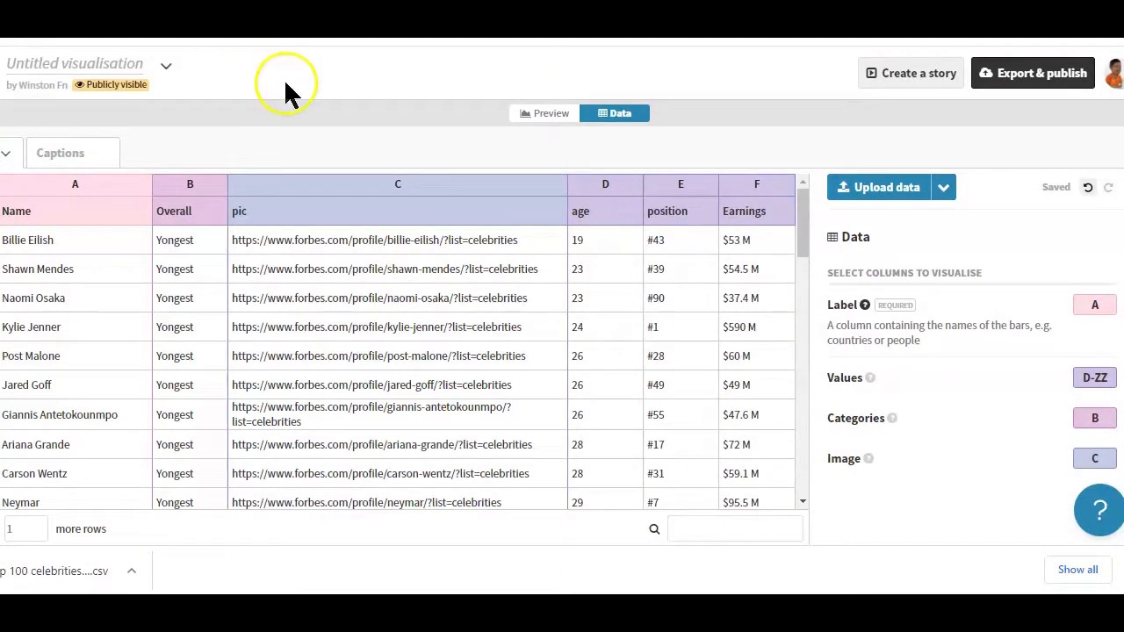
pyautogui.click(771, 384)
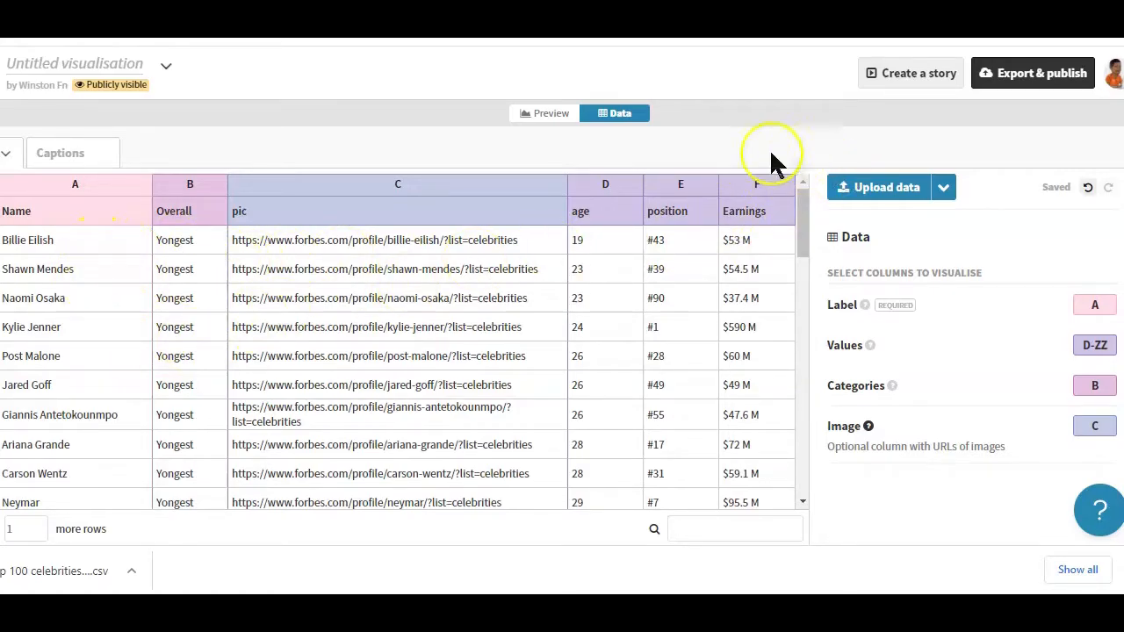
pyautogui.click(546, 116)
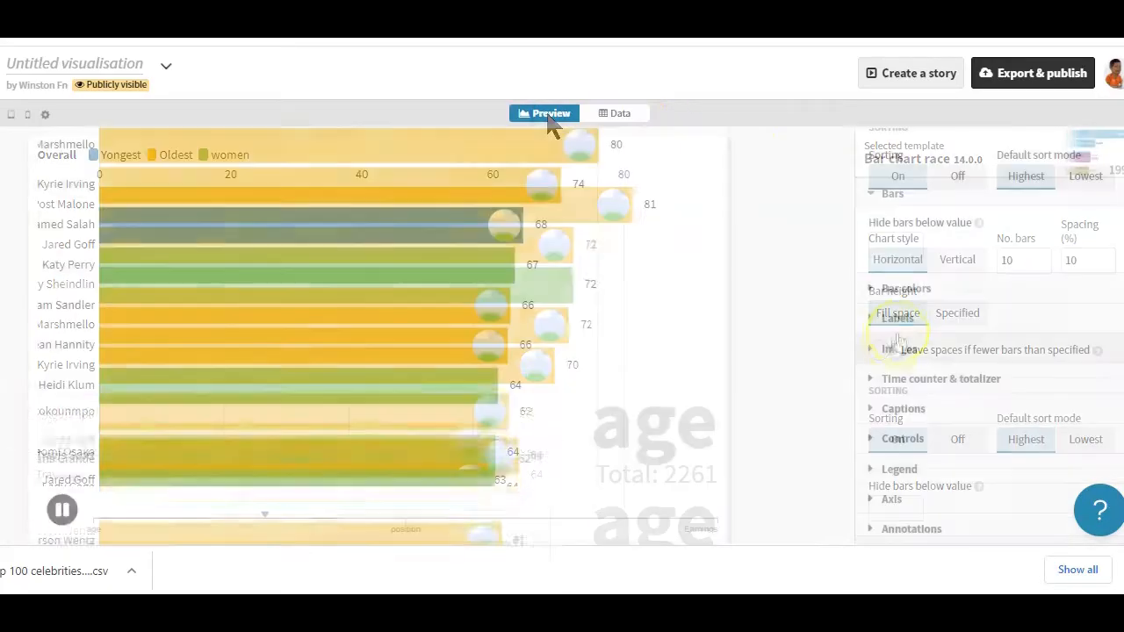
# Review the bar chart race's Bars settings and the colour palettes available for colouring bars by category.
pyautogui.scroll(-2, 900, 324)
pyautogui.click(937, 232)
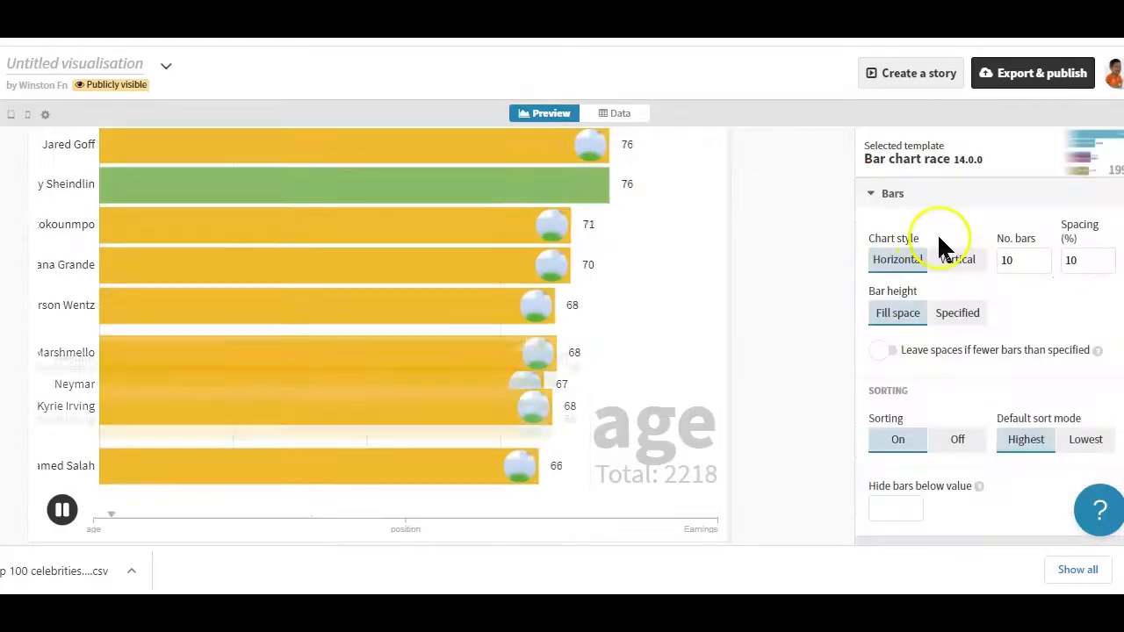
pyautogui.scroll(-3, 946, 264)
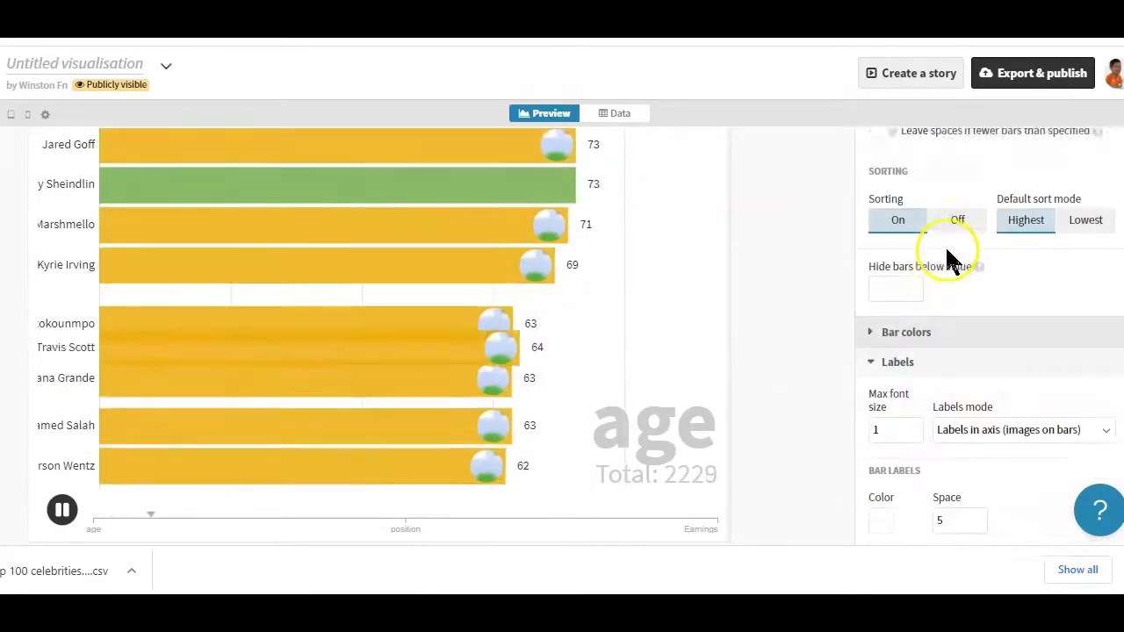
pyautogui.click(871, 202)
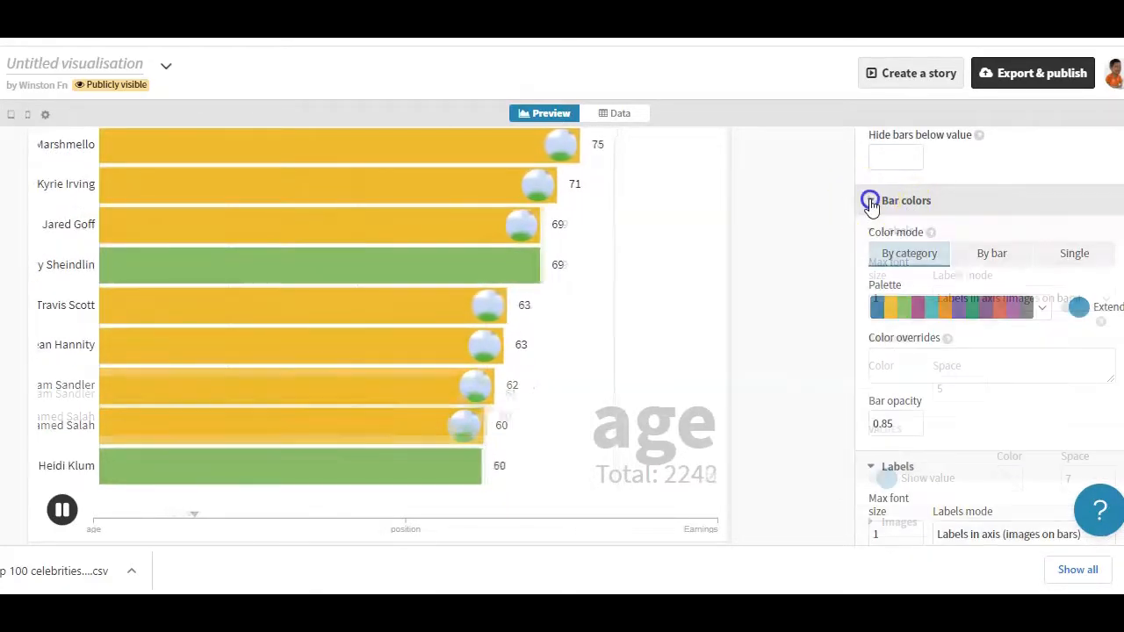
pyautogui.scroll(-2, 920, 225)
pyautogui.scroll(1, 988, 173)
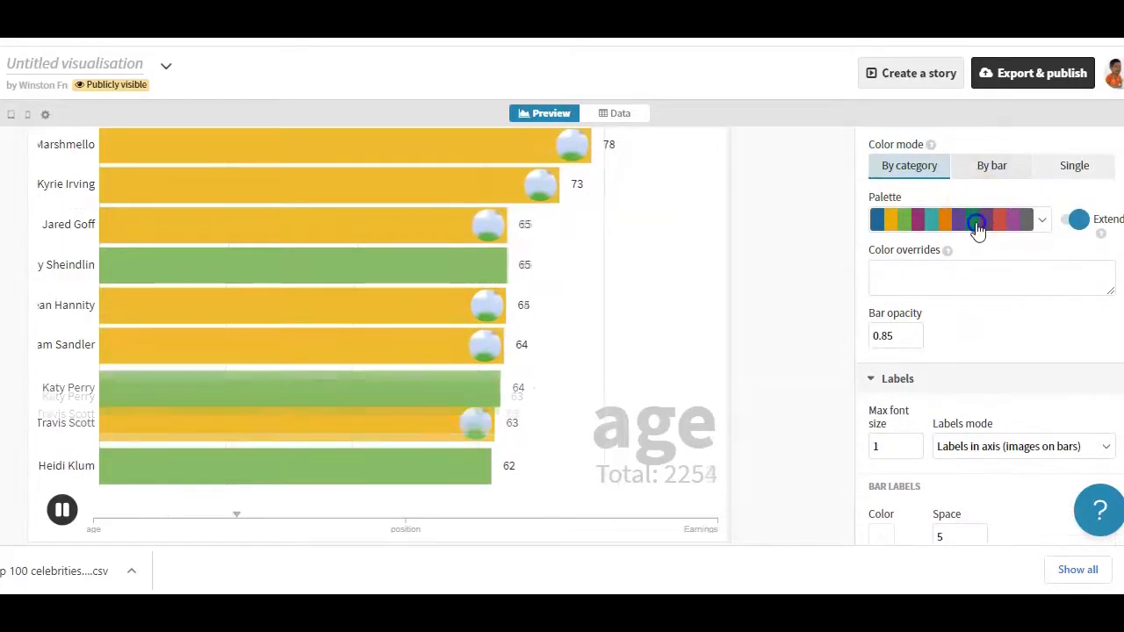
pyautogui.click(974, 220)
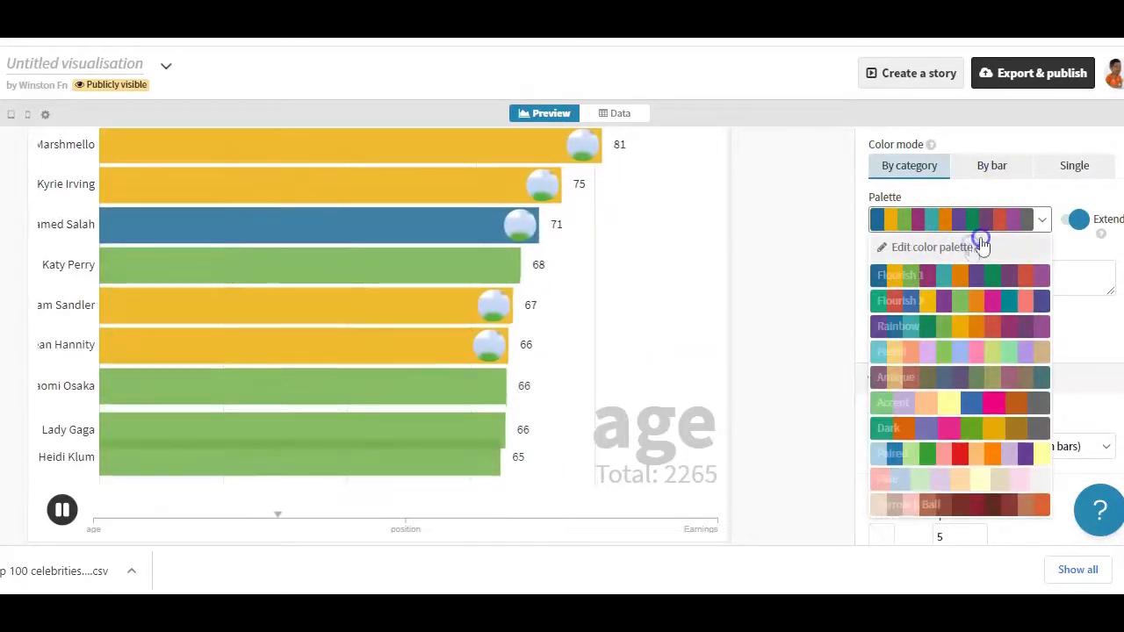
pyautogui.click(1069, 243)
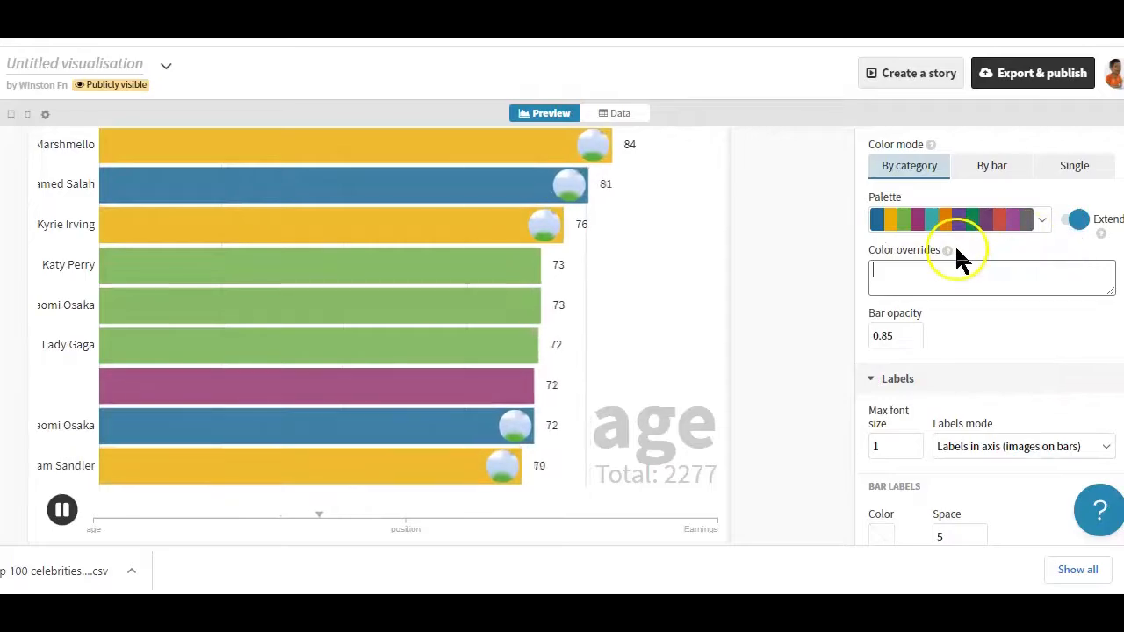
# Examine the chart's label settings, including font size, labels mode, bar labels and value display.
pyautogui.scroll(-3, 957, 251)
pyautogui.scroll(-3, 933, 250)
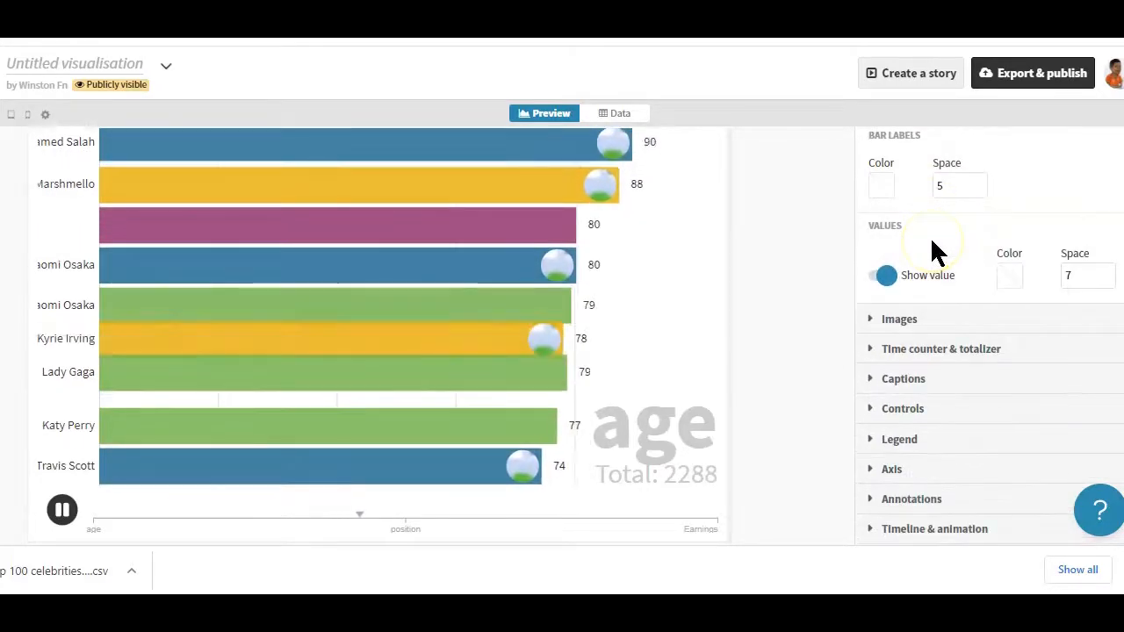
pyautogui.scroll(4, 933, 251)
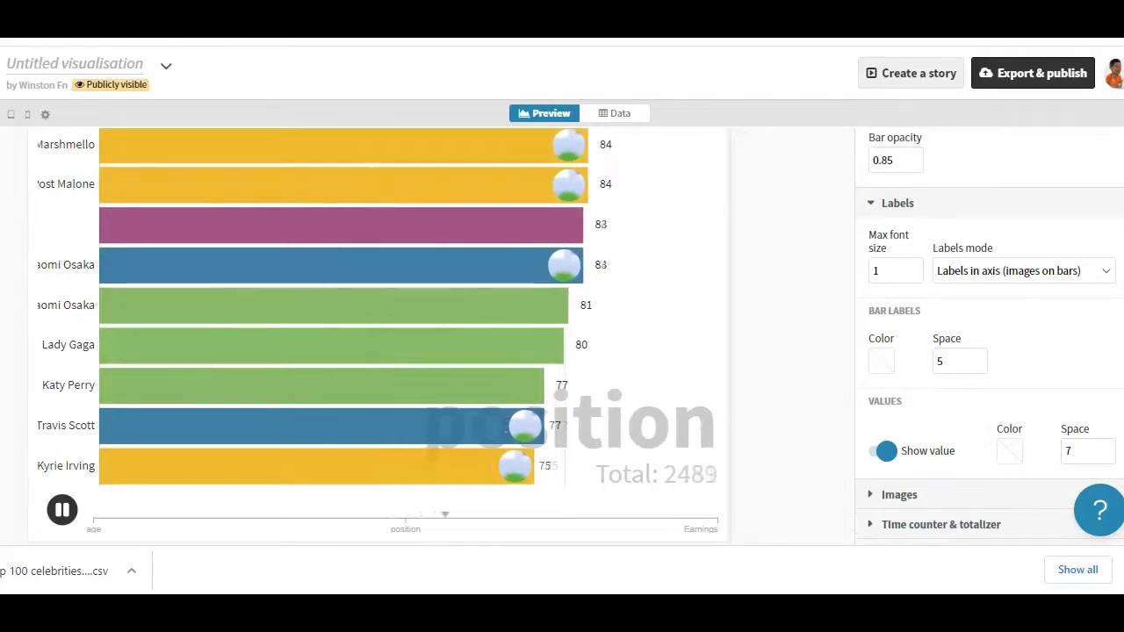
pyautogui.scroll(2, 640, 301)
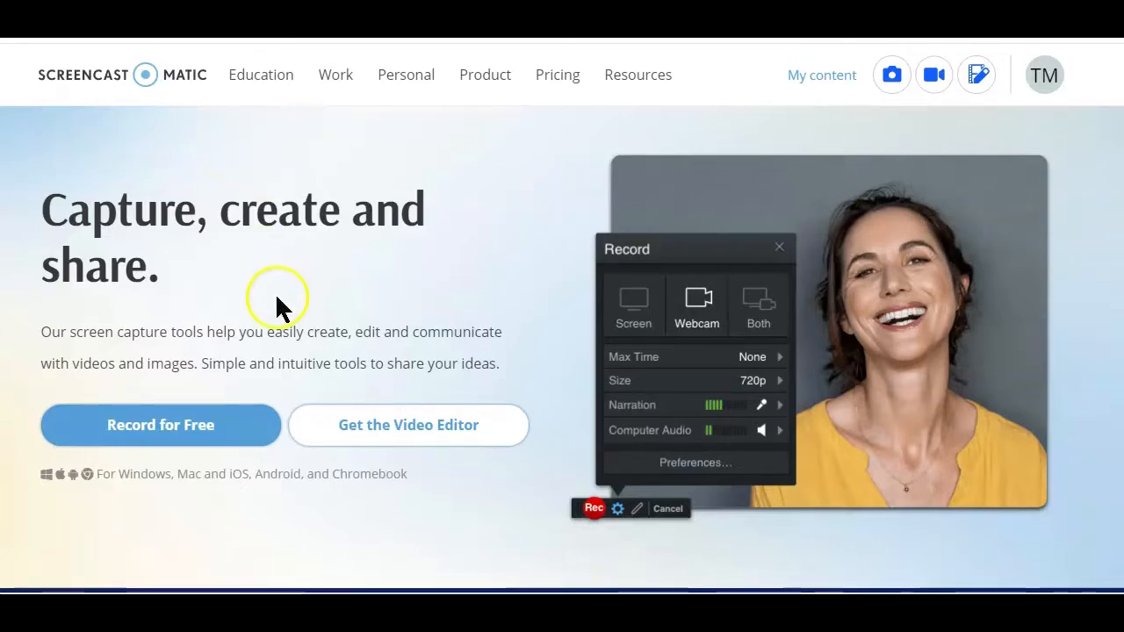
# Look over the Screencast-O-Matic home page and browse the free music tracks in the YouTube Studio audio library.
pyautogui.scroll(-1, 274, 294)
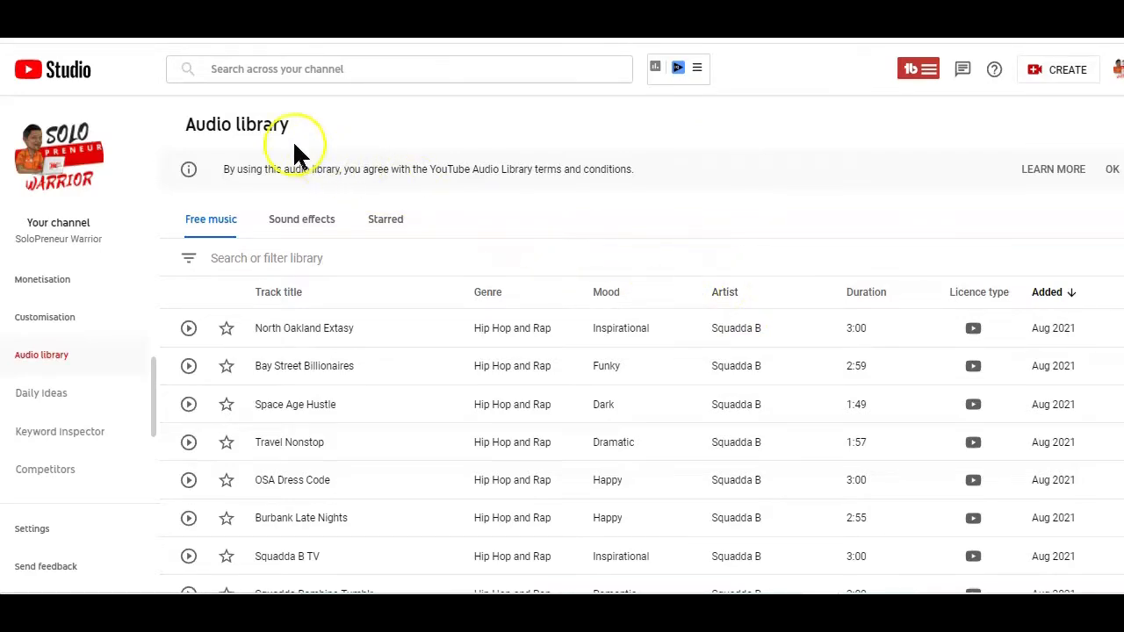
pyautogui.scroll(-10, 417, 315)
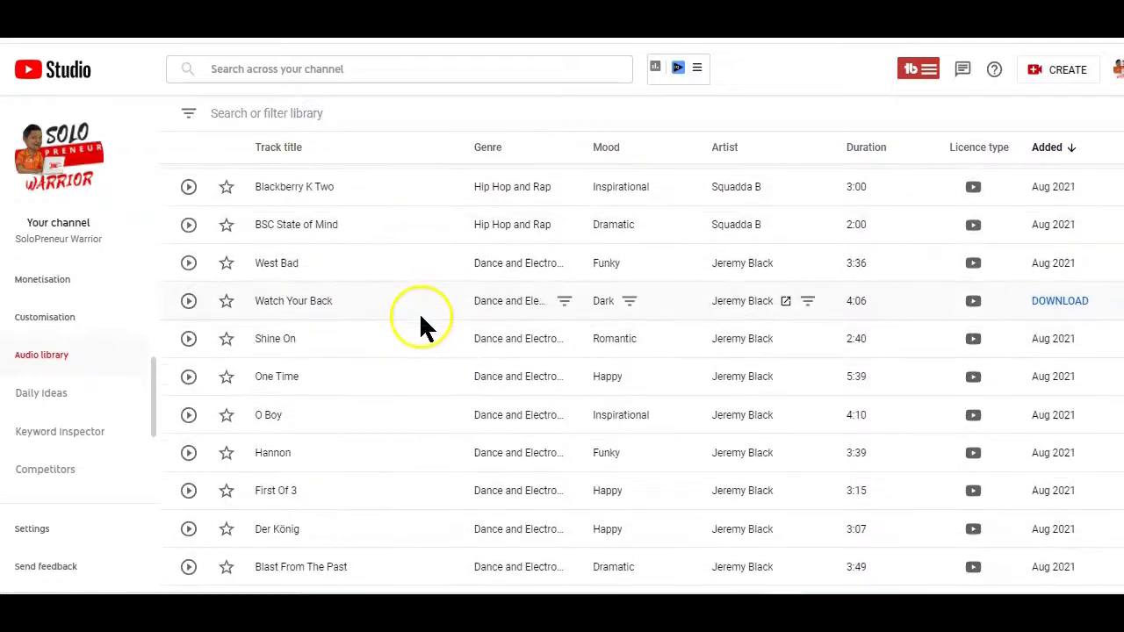
pyautogui.scroll(10, 420, 309)
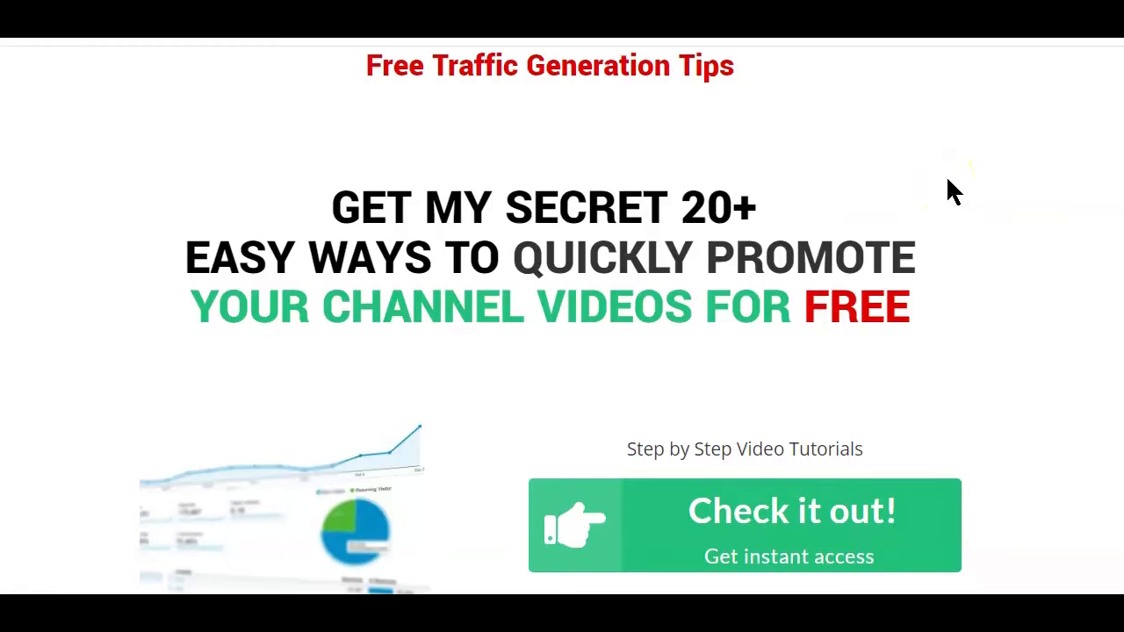
pyautogui.tripleClick(946, 298)
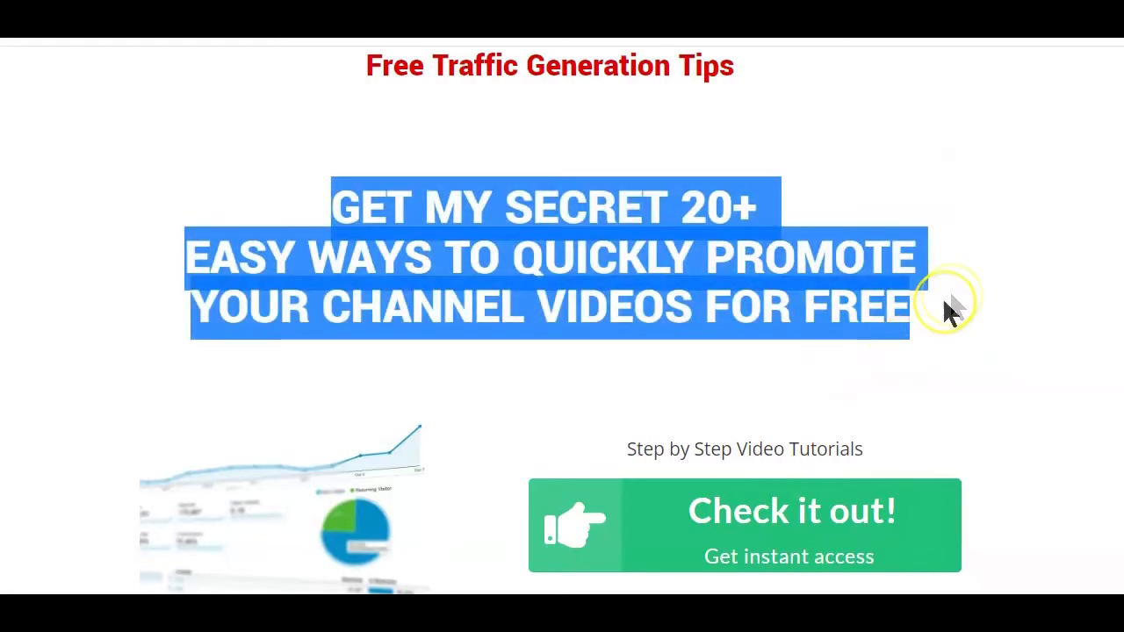
pyautogui.click(1004, 254)
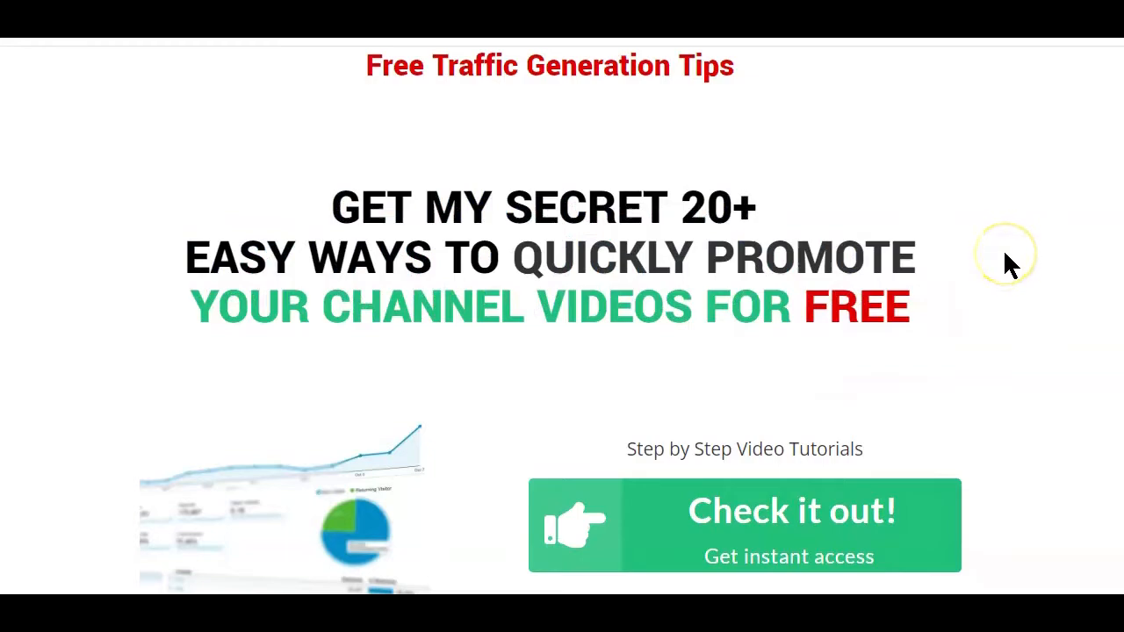